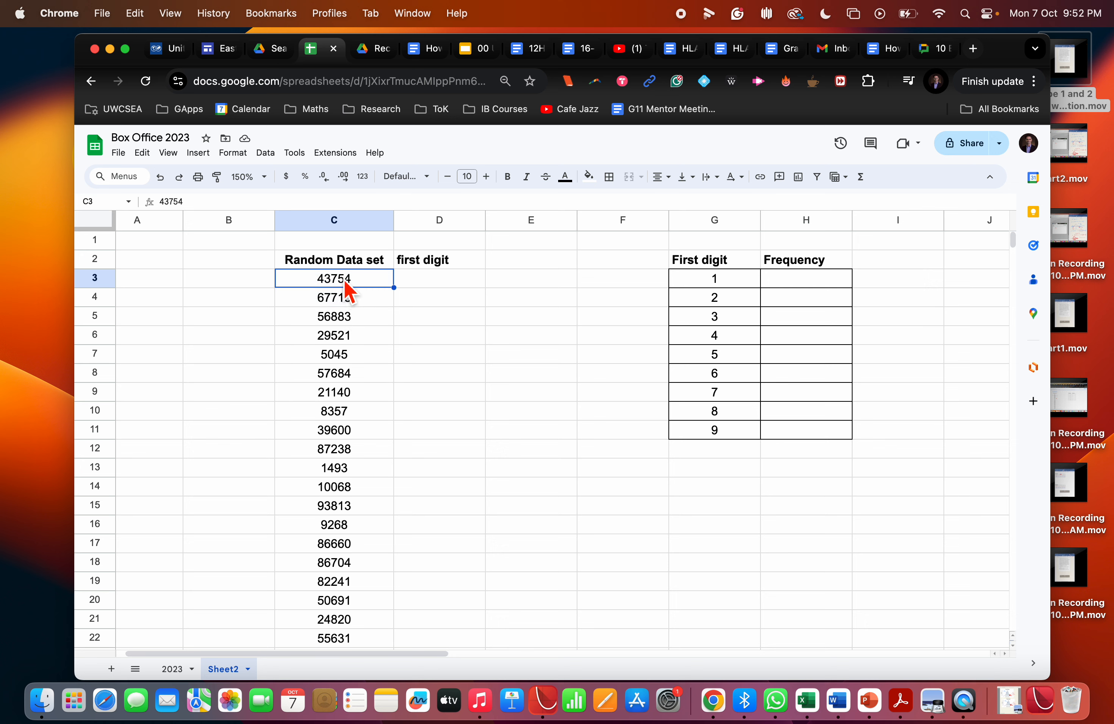
Enter the formula =LEFT(C3,1) in cell D3 to extract the first digit of the first random number.
left_click(440, 283)
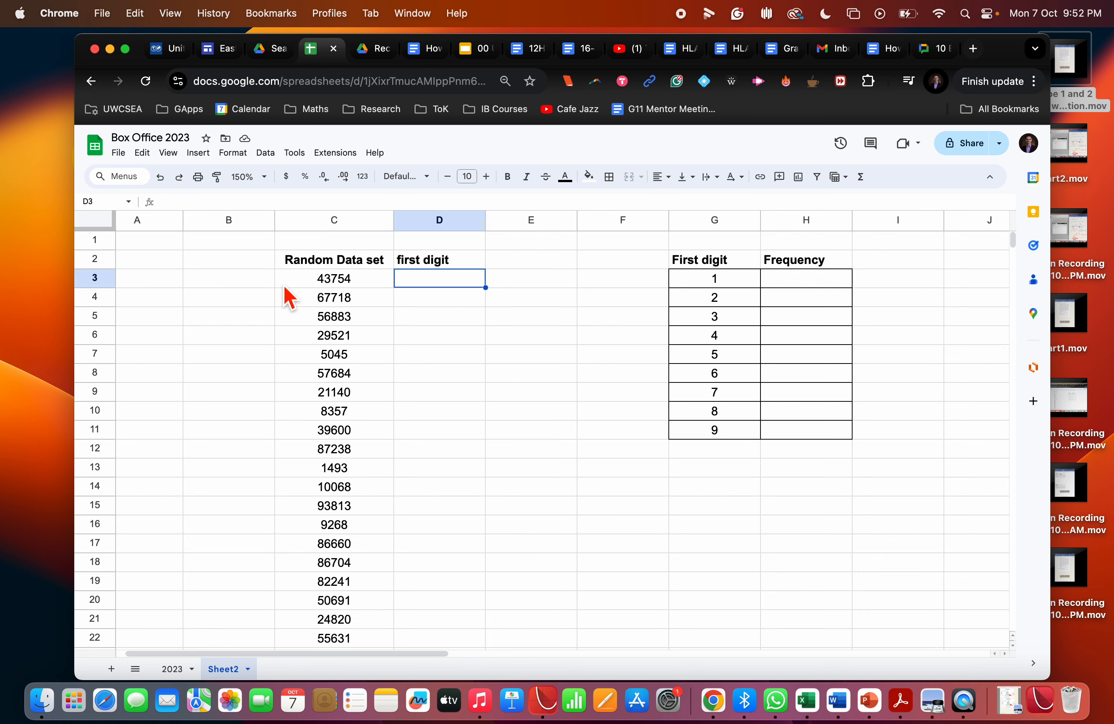
scroll(286, 294, "up", 5)
scroll(288, 297, "down", 5)
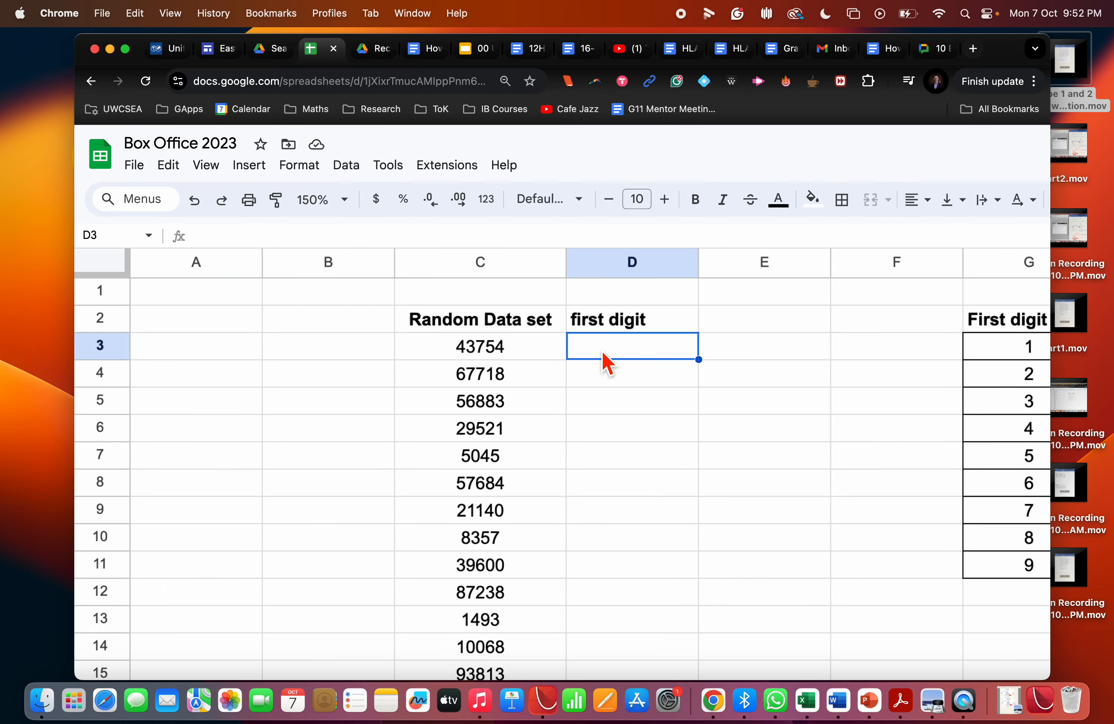
type("=")
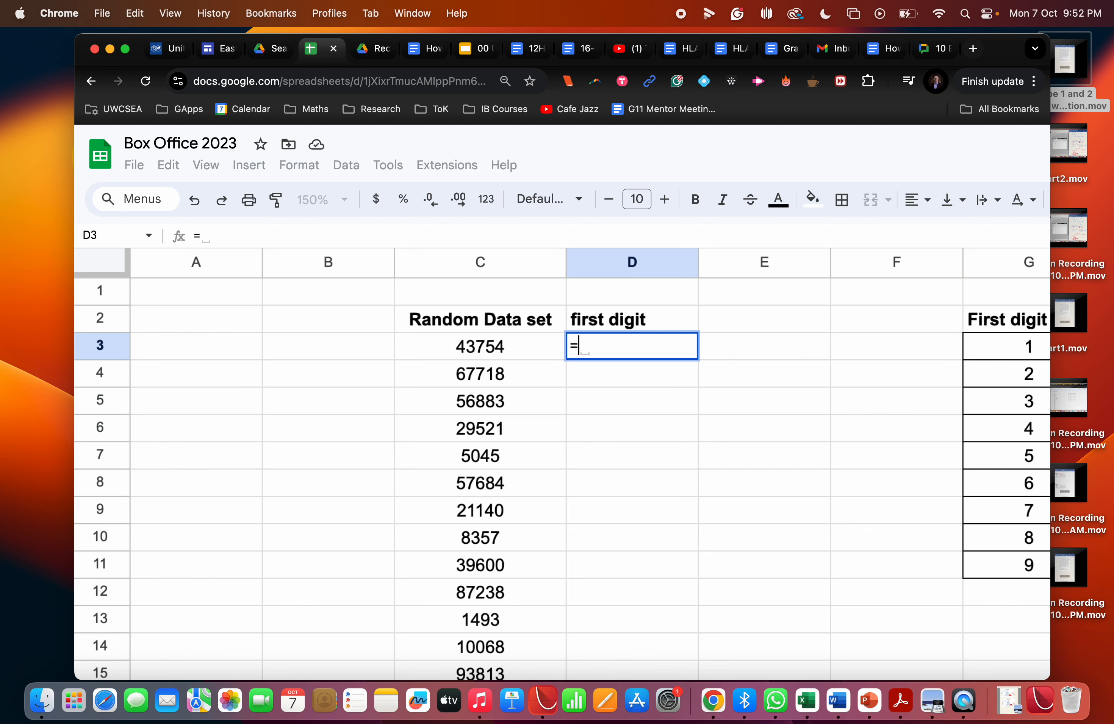
type("left")
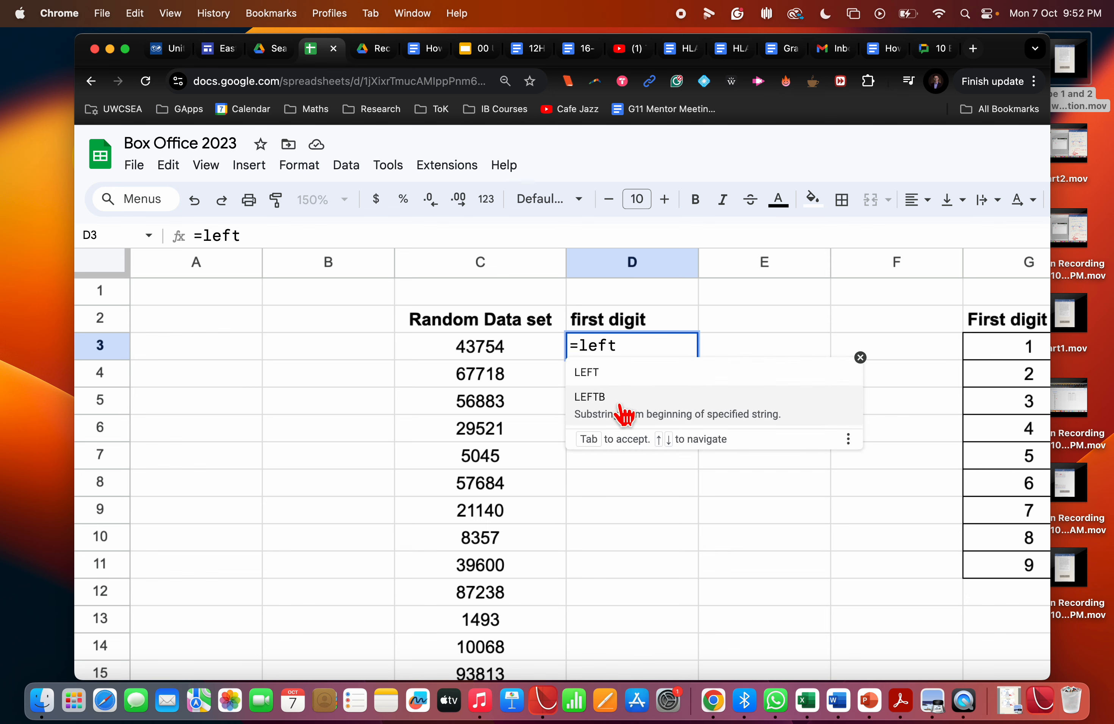
left_click(604, 381)
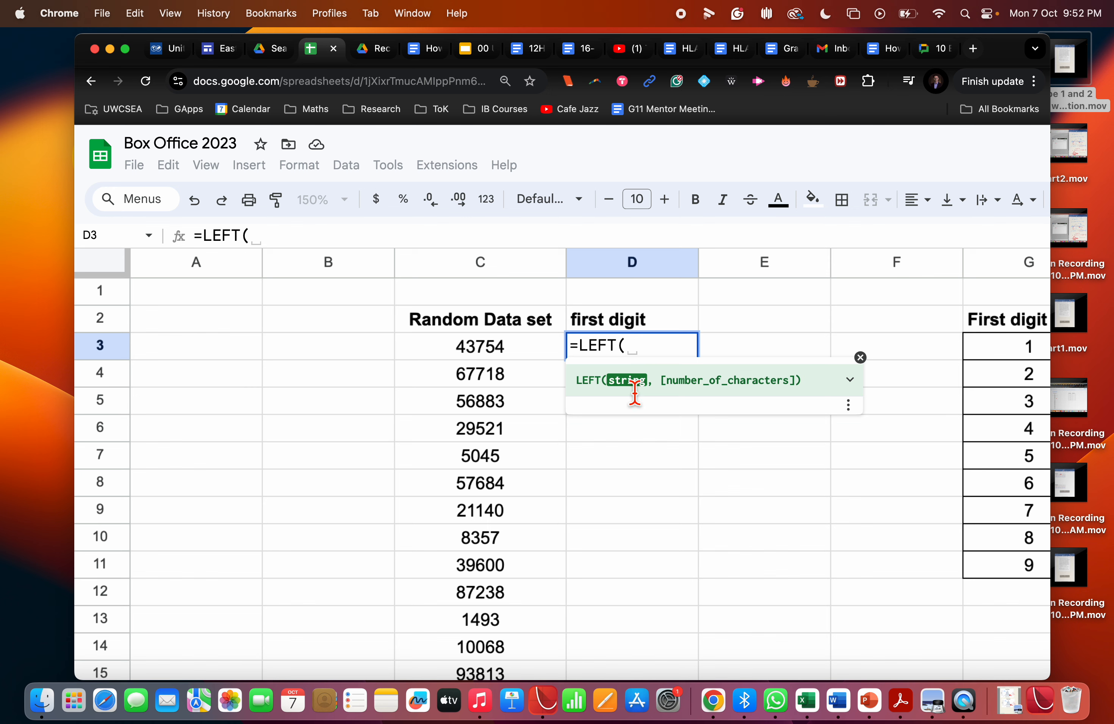
left_click(505, 351)
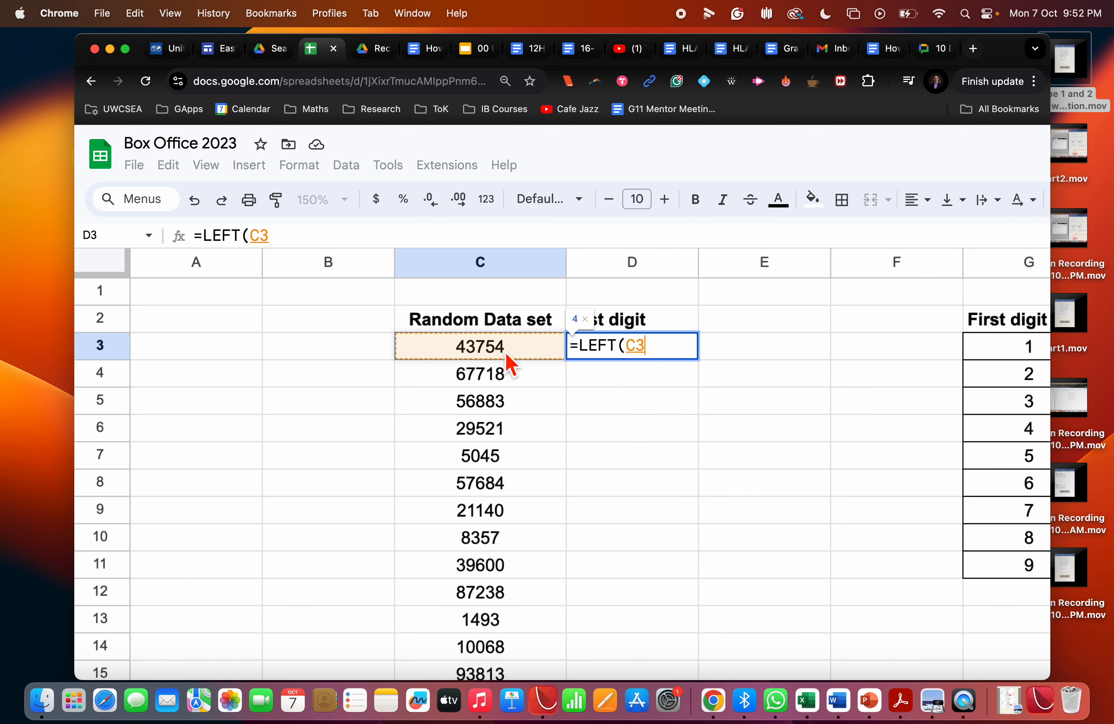
type(",1")
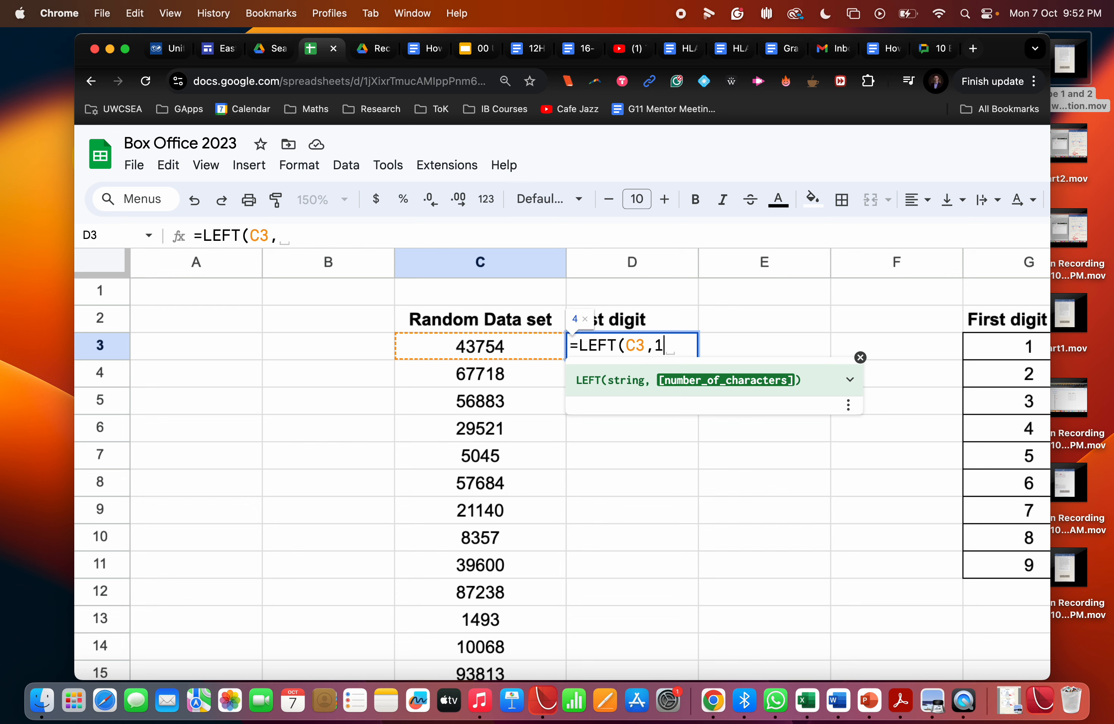
type(")")
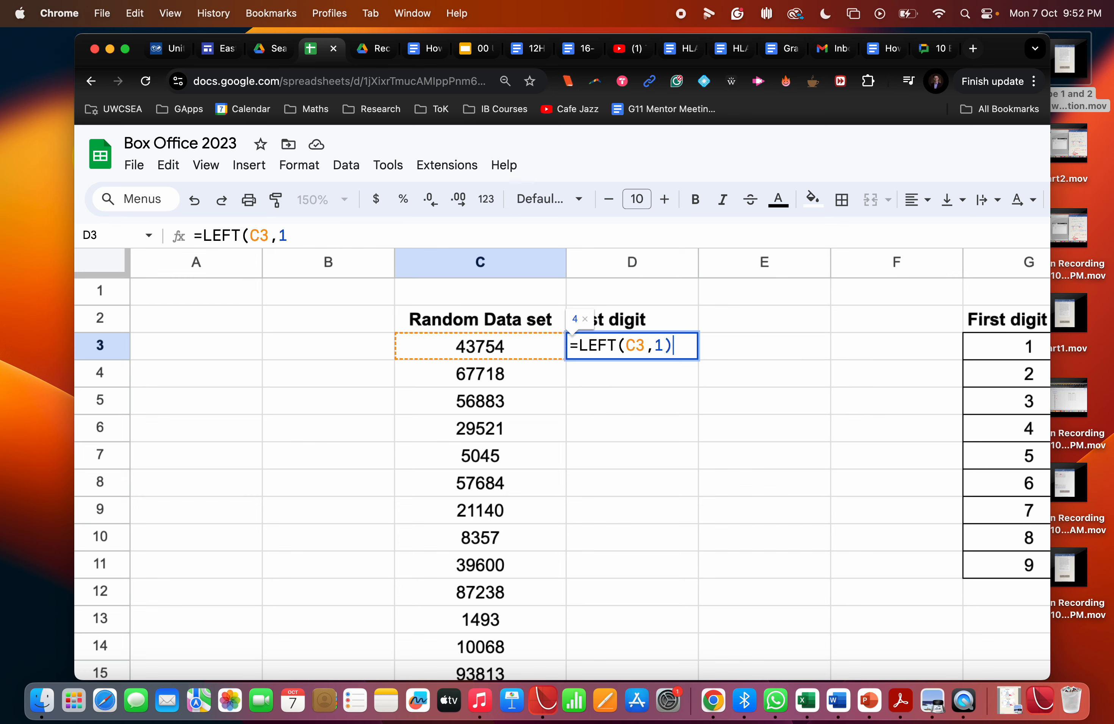
key("Return")
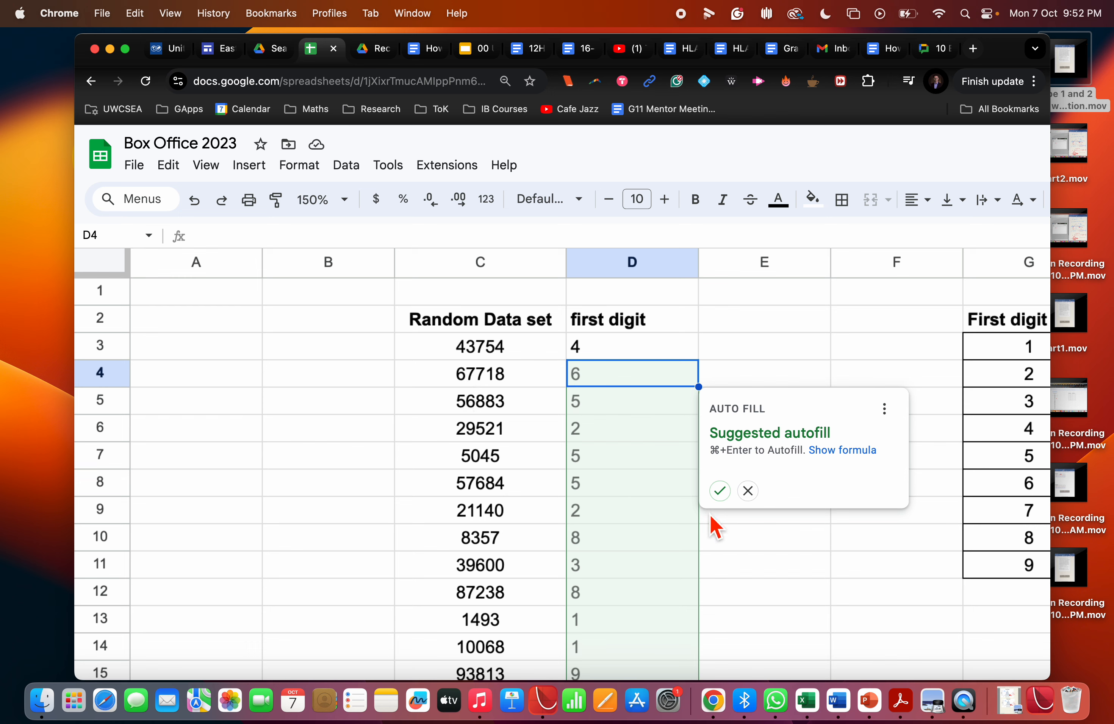
Fill the LEFT formula down the first digit column with the suggested autofill and check the results down to row 100.
left_click(719, 491)
left_click(772, 438)
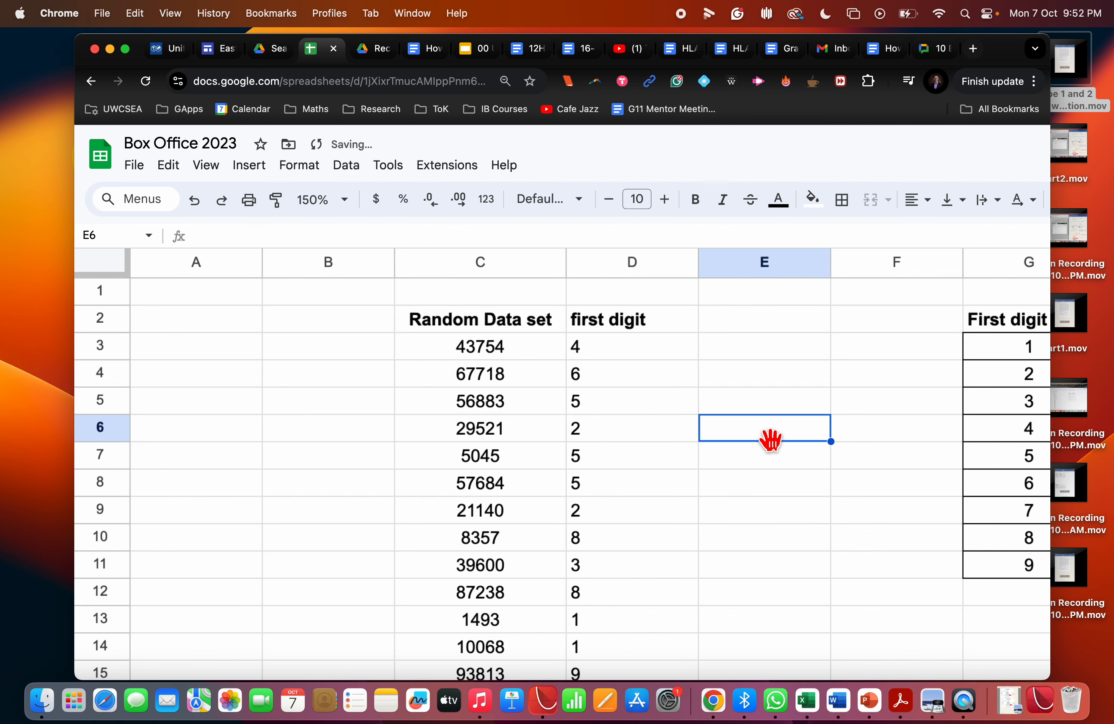
left_click(616, 355)
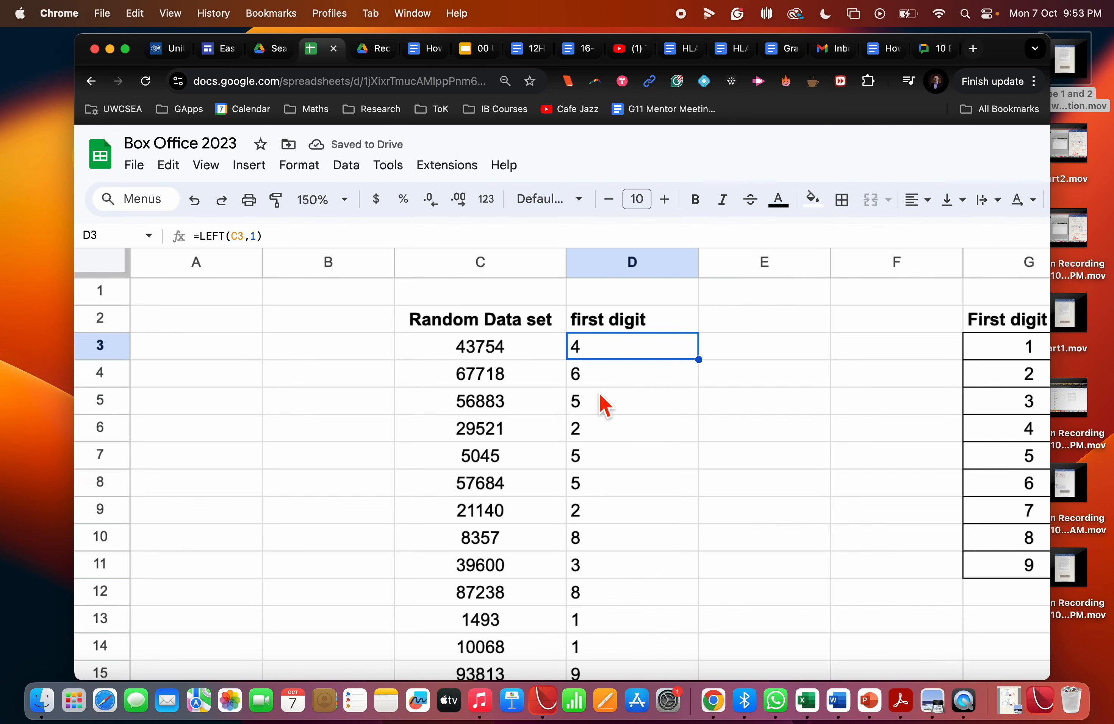
scroll(617, 447, "down", 1)
scroll(621, 448, "up", 1)
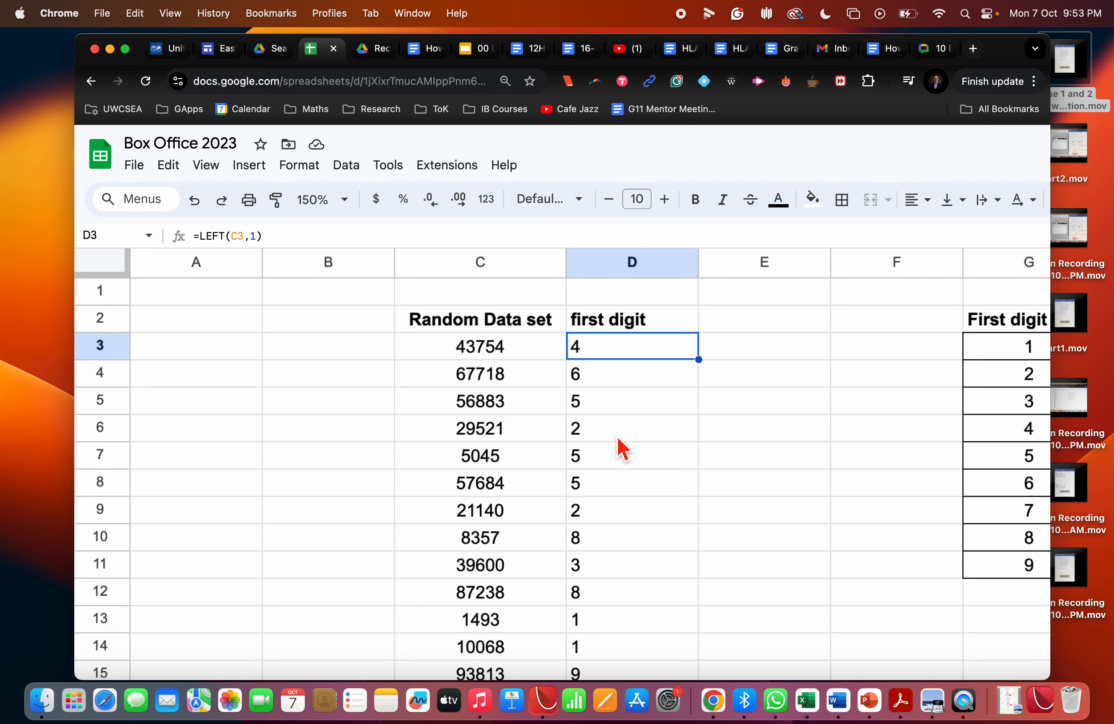
scroll(620, 449, "down", 20)
scroll(620, 449, "up", 5)
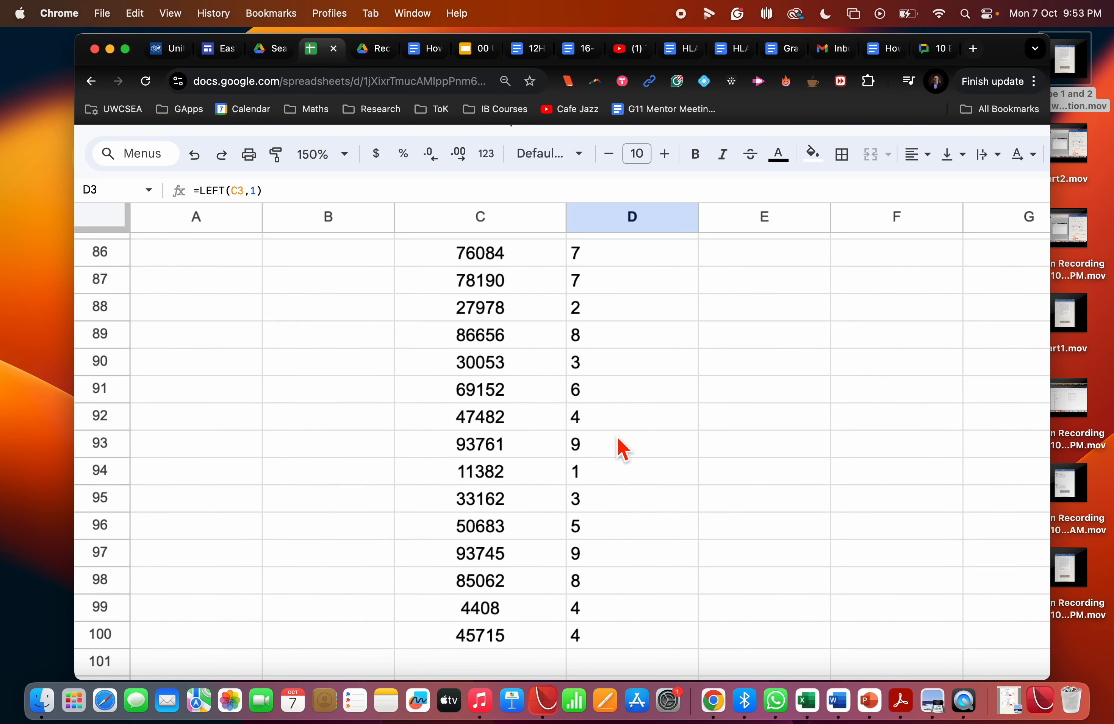
scroll(620, 450, "down", 3)
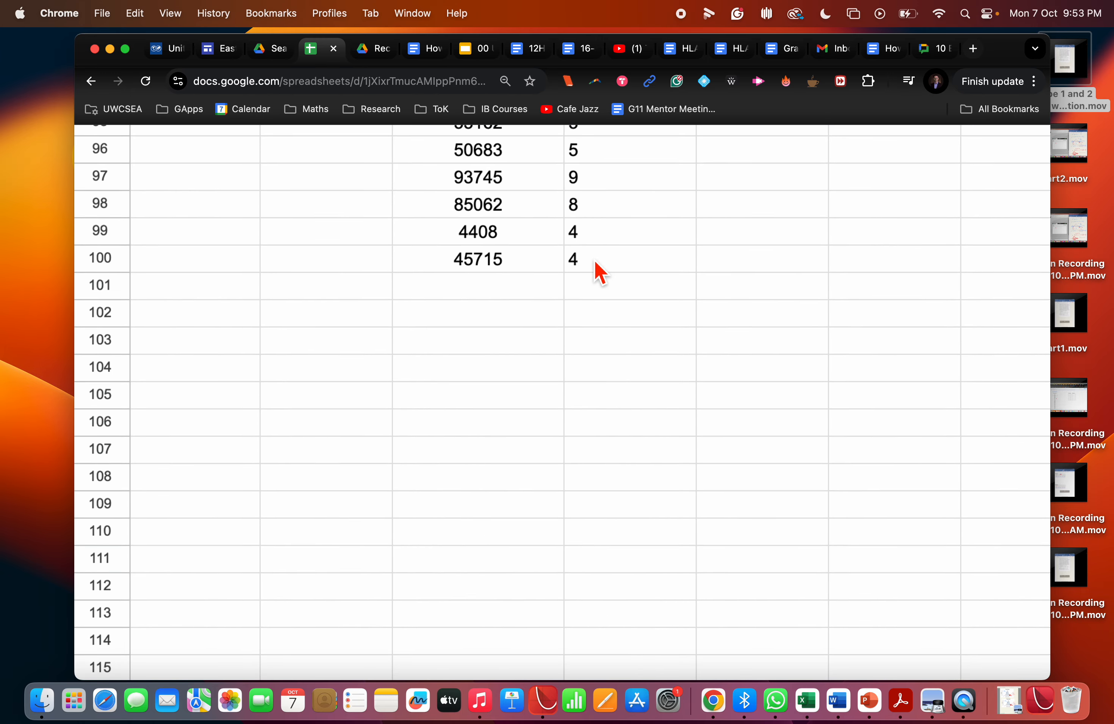
scroll(594, 259, "up", 20)
Create a named range called firstdig for the first digit values in D3:D100.
left_click_drag(607, 354, 623, 696)
left_click_drag(630, 645, 626, 489)
left_click(610, 355)
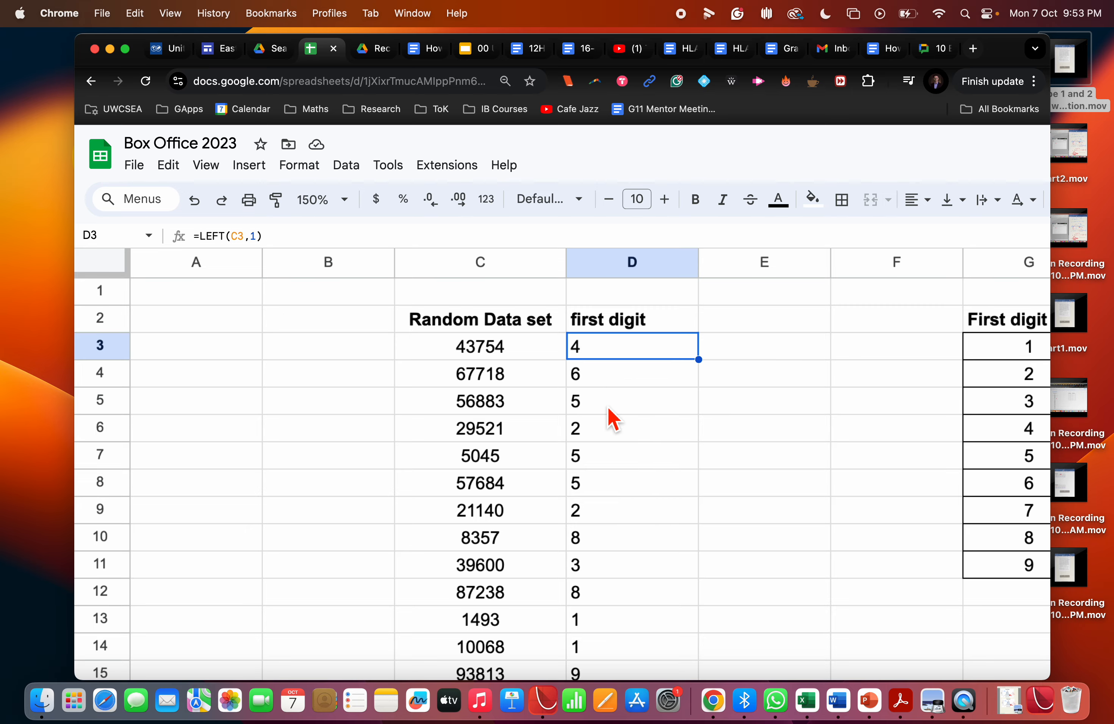
scroll(609, 418, "down", 10)
scroll(611, 419, "down", 14)
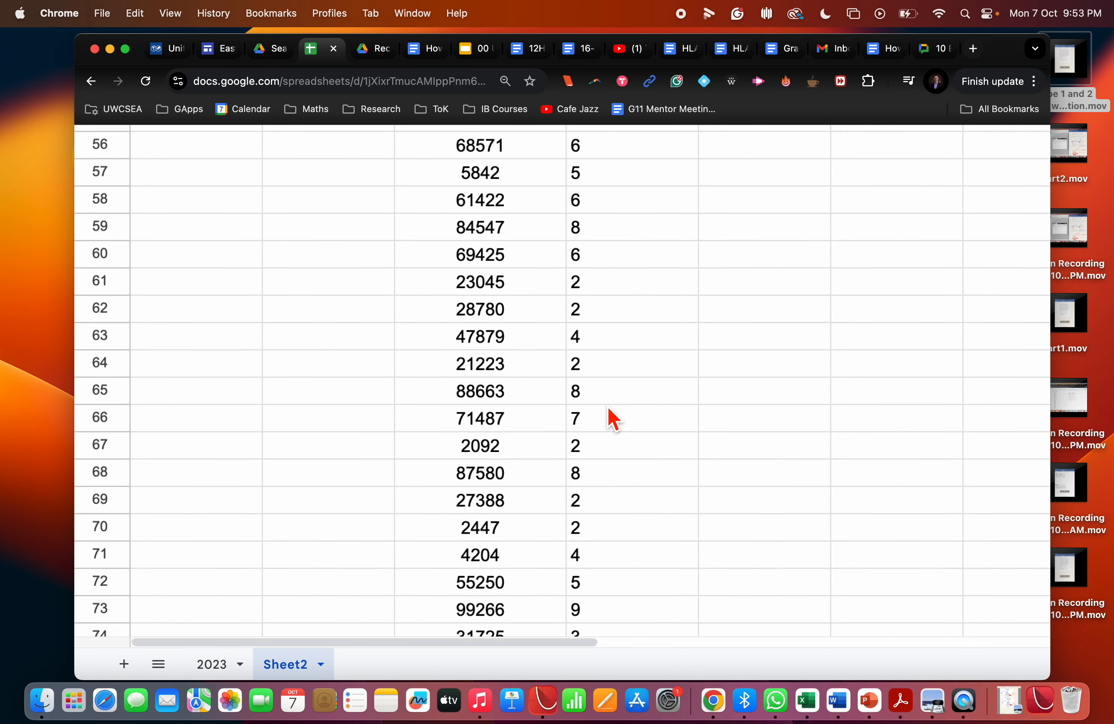
scroll(612, 419, "down", 5)
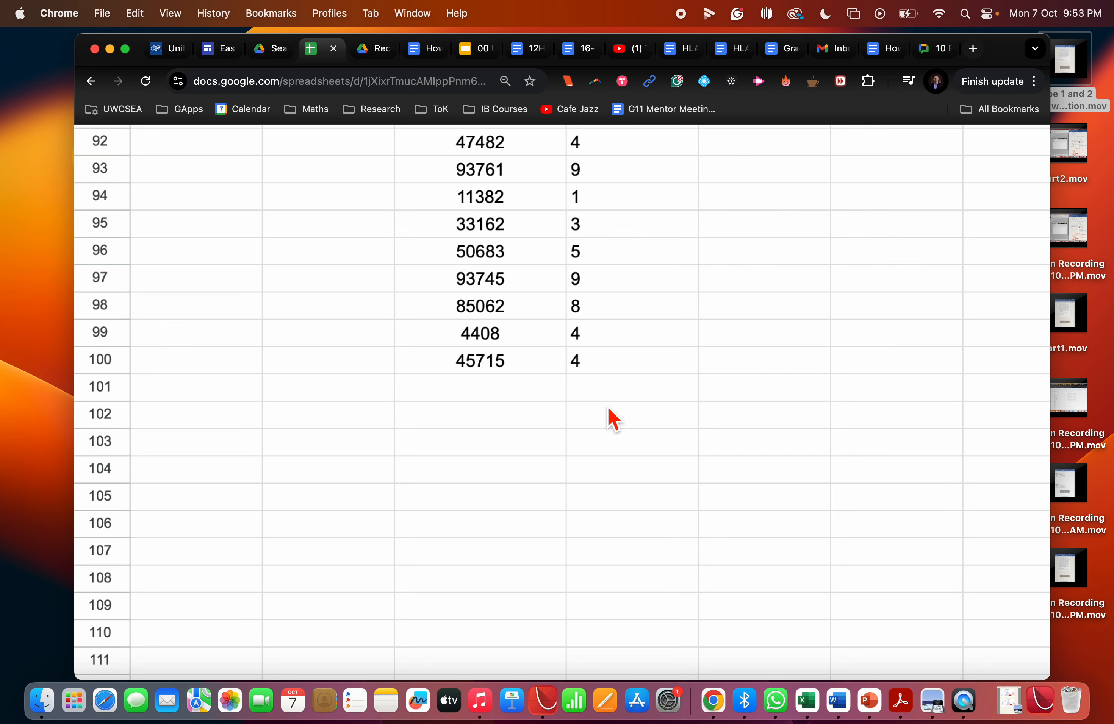
left_click(604, 368, "shift")
scroll(604, 368, "up", 20)
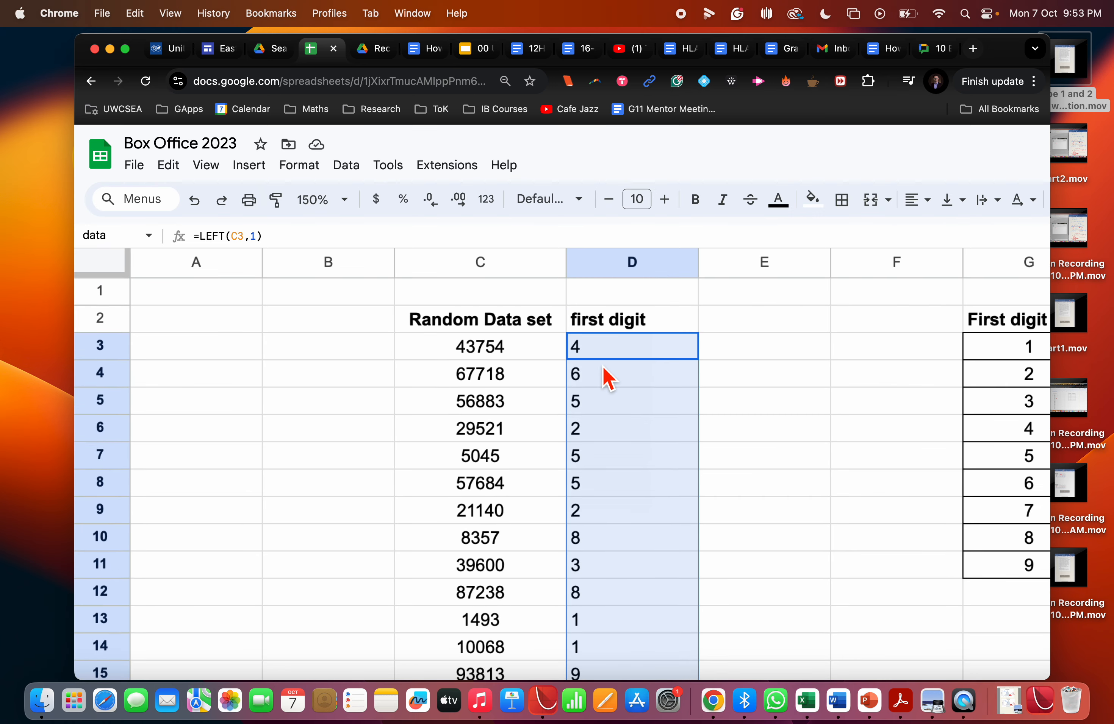
left_click(348, 169)
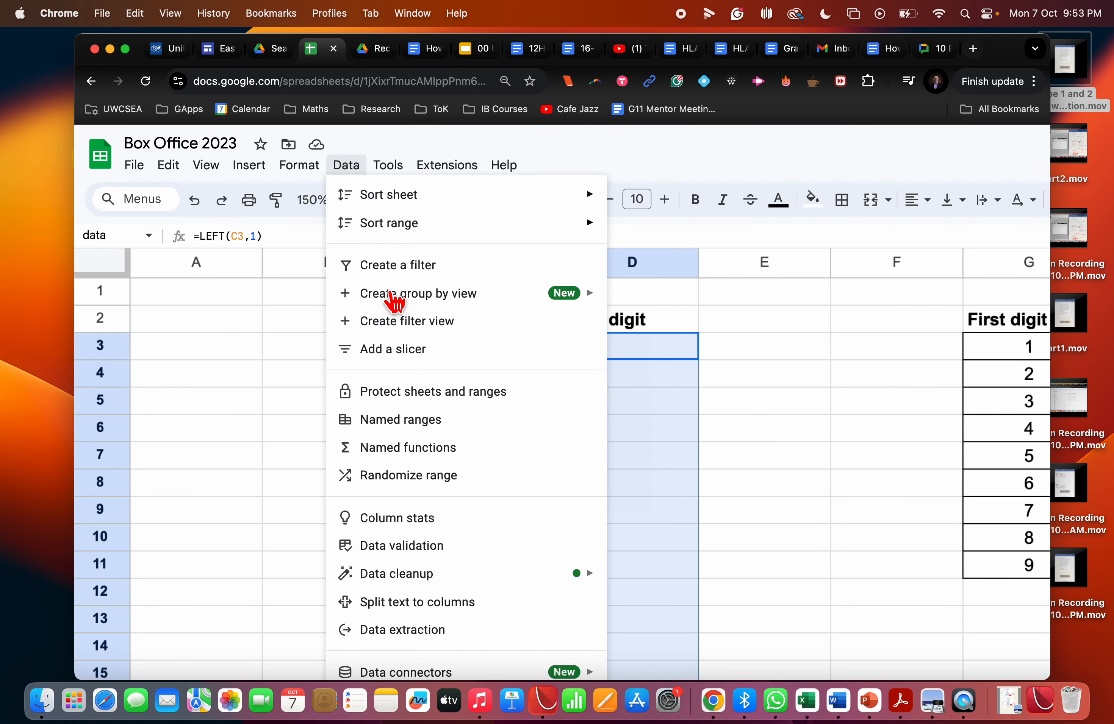
left_click(413, 431)
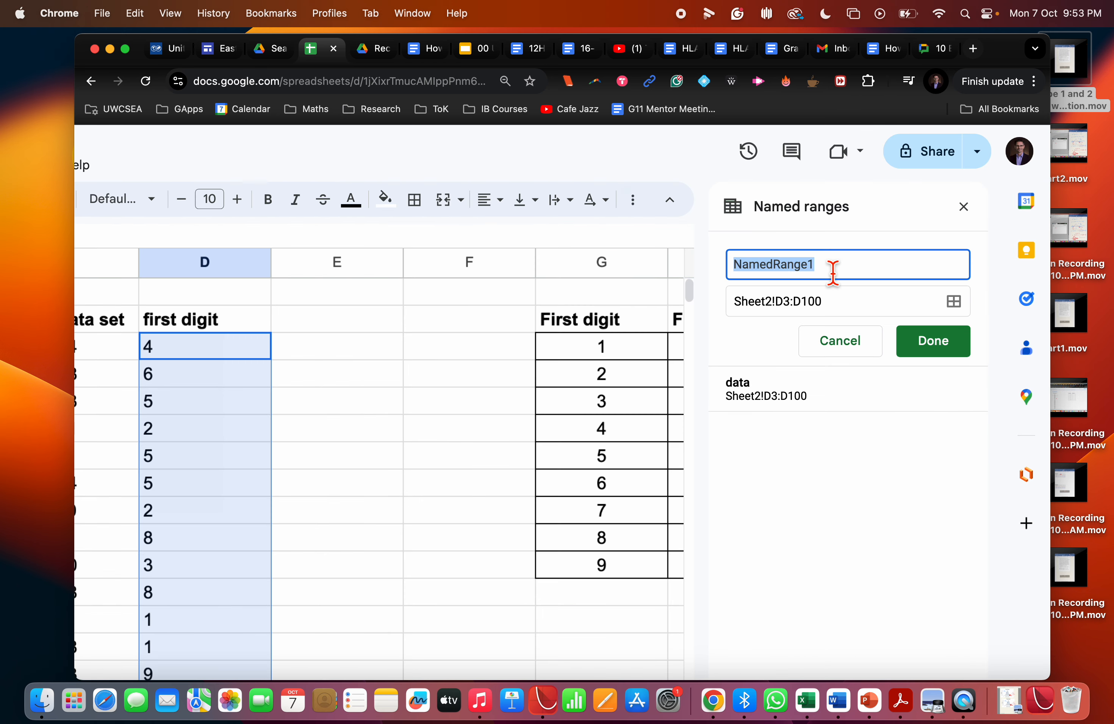
type("firstdig")
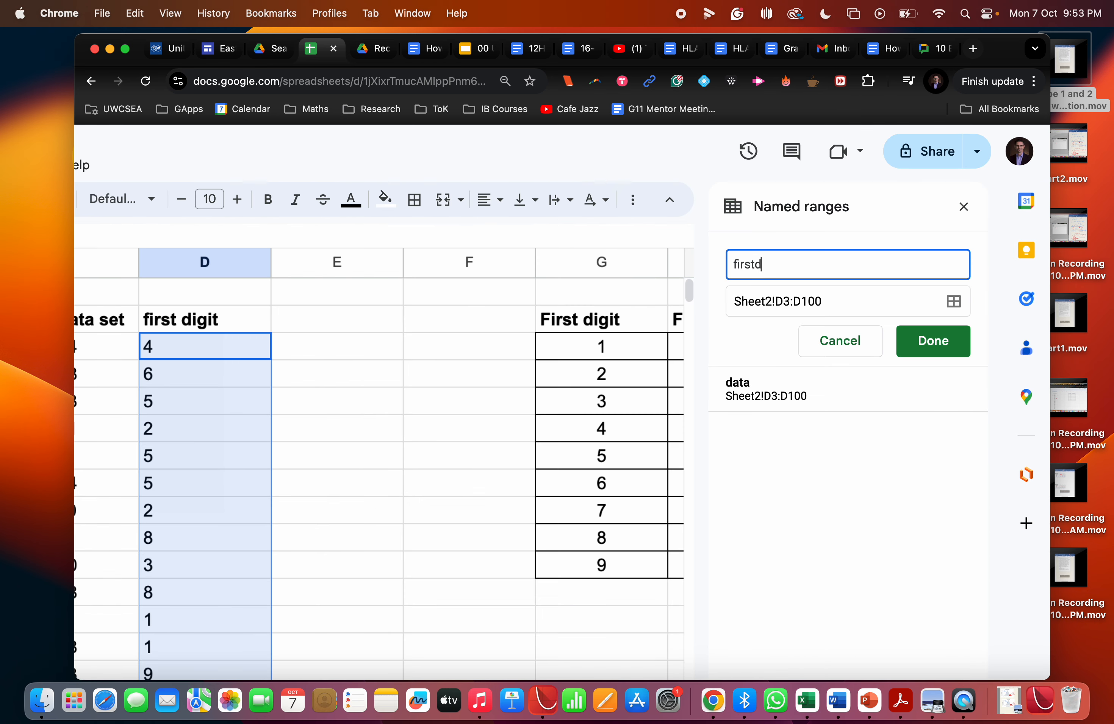
left_click(933, 341)
left_click(347, 403)
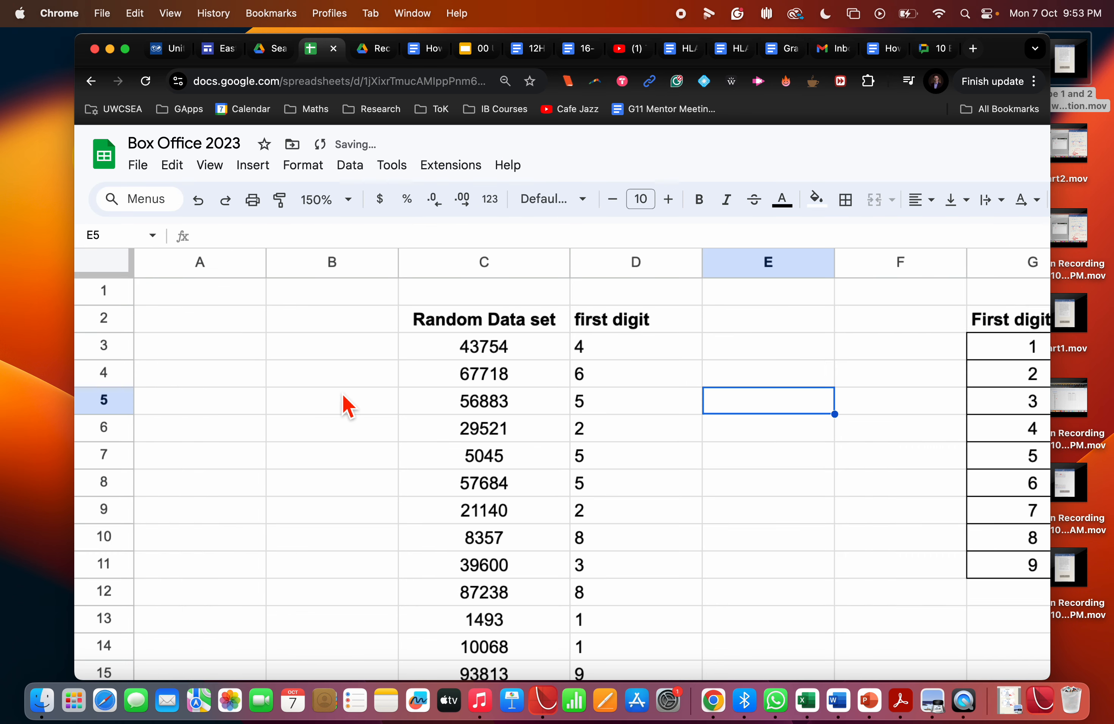
Review the extracted first digits in column D and the digit list of the frequency table.
left_click(613, 345)
left_click(610, 377)
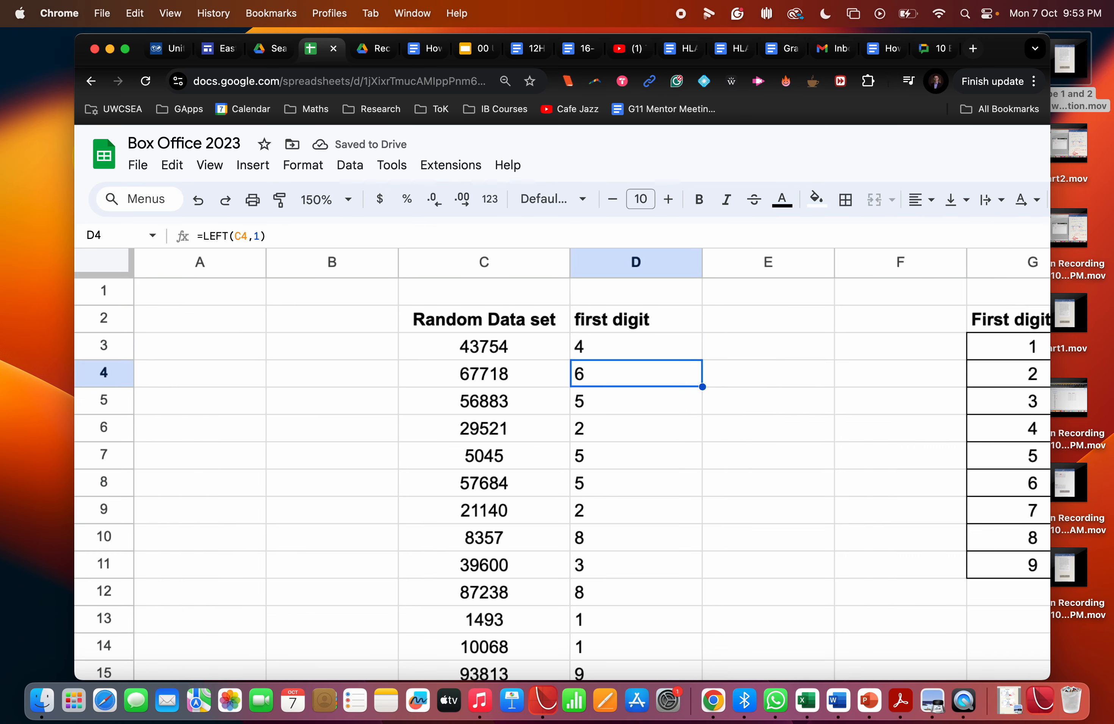
key("Down")
key("Down")
key("Down")
key("Down")
key("Down")
key("Down")
key("Down")
key("Down")
key("Down")
key("Down")
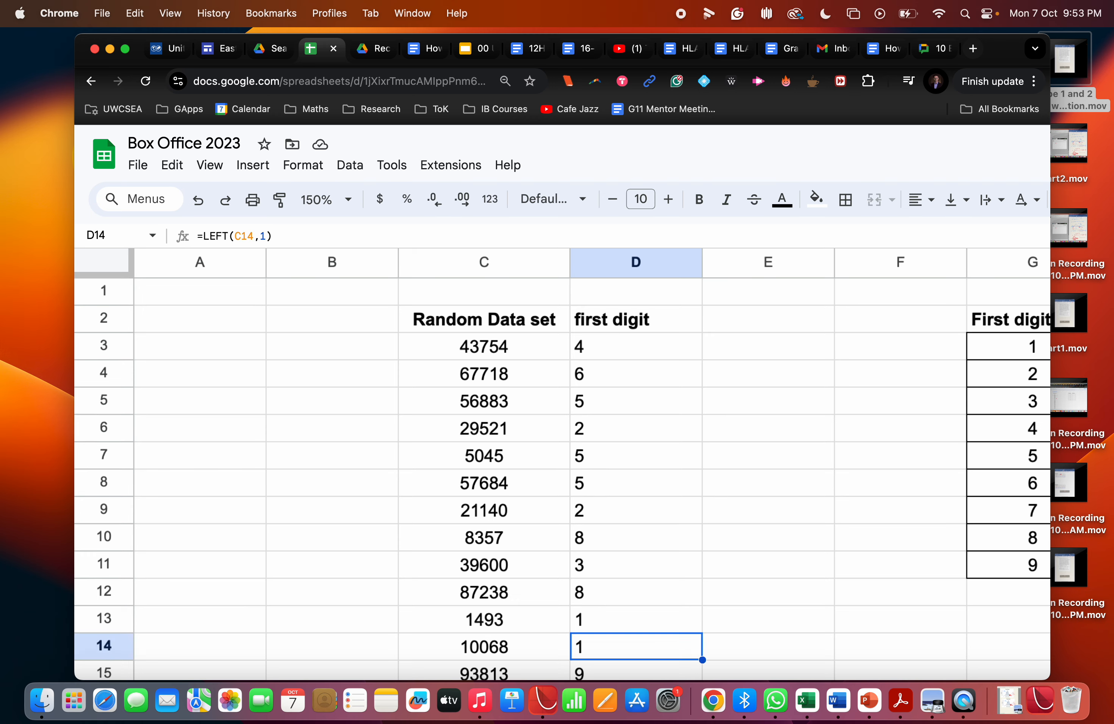
key("Down")
key("Down")
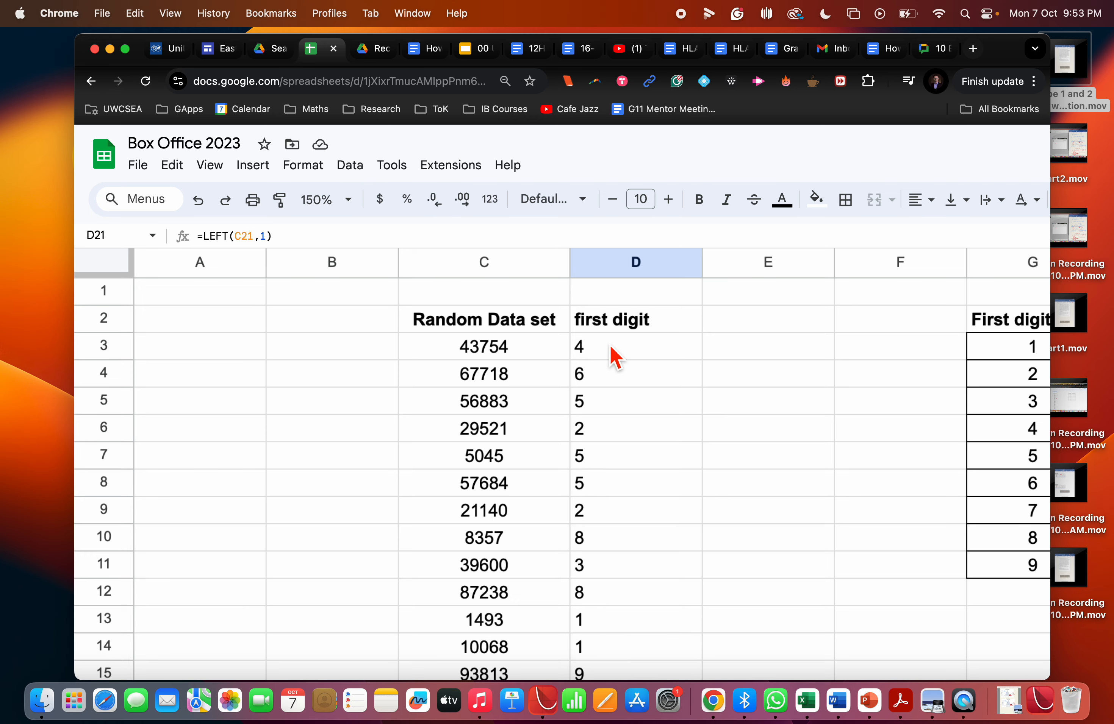
scroll(614, 358, "down", 8)
scroll(614, 358, "up", 8)
scroll(614, 358, "right", 2)
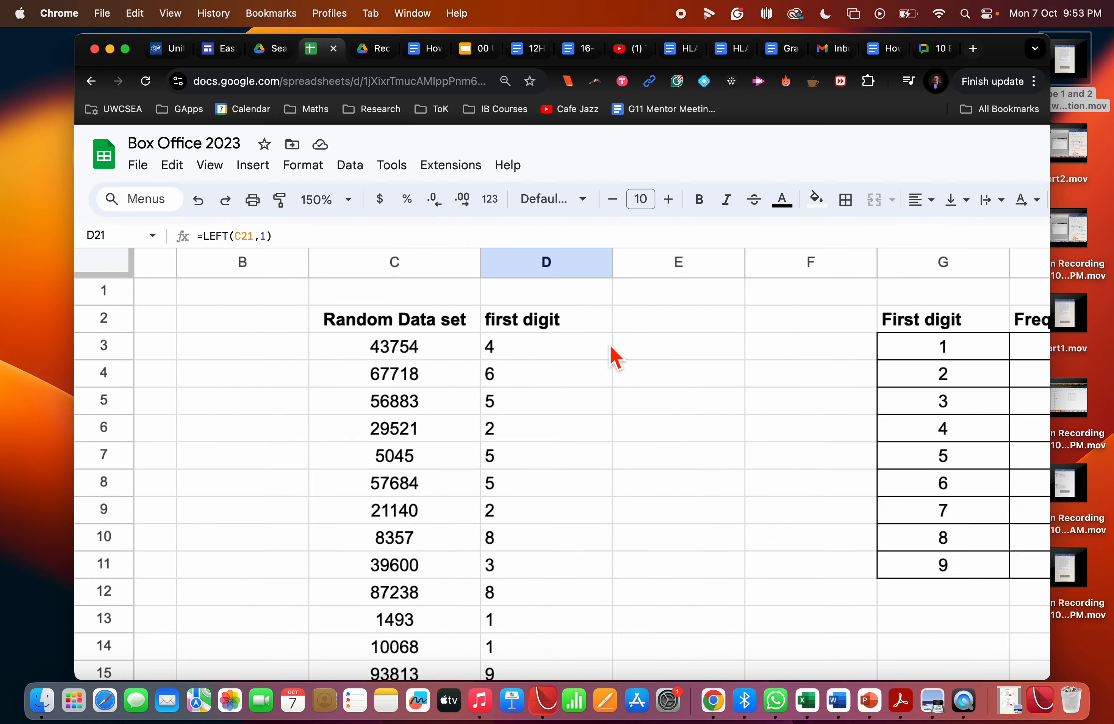
scroll(614, 358, "right", 5)
left_click(705, 356)
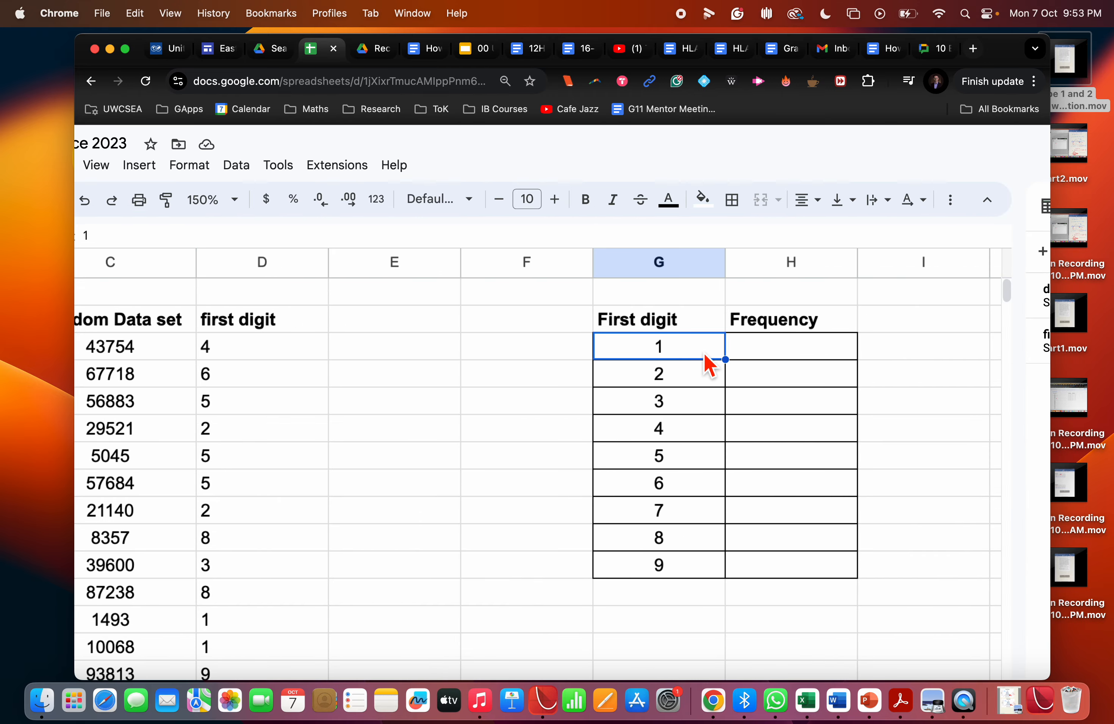
left_click(695, 376)
left_click(693, 412)
left_click(693, 440)
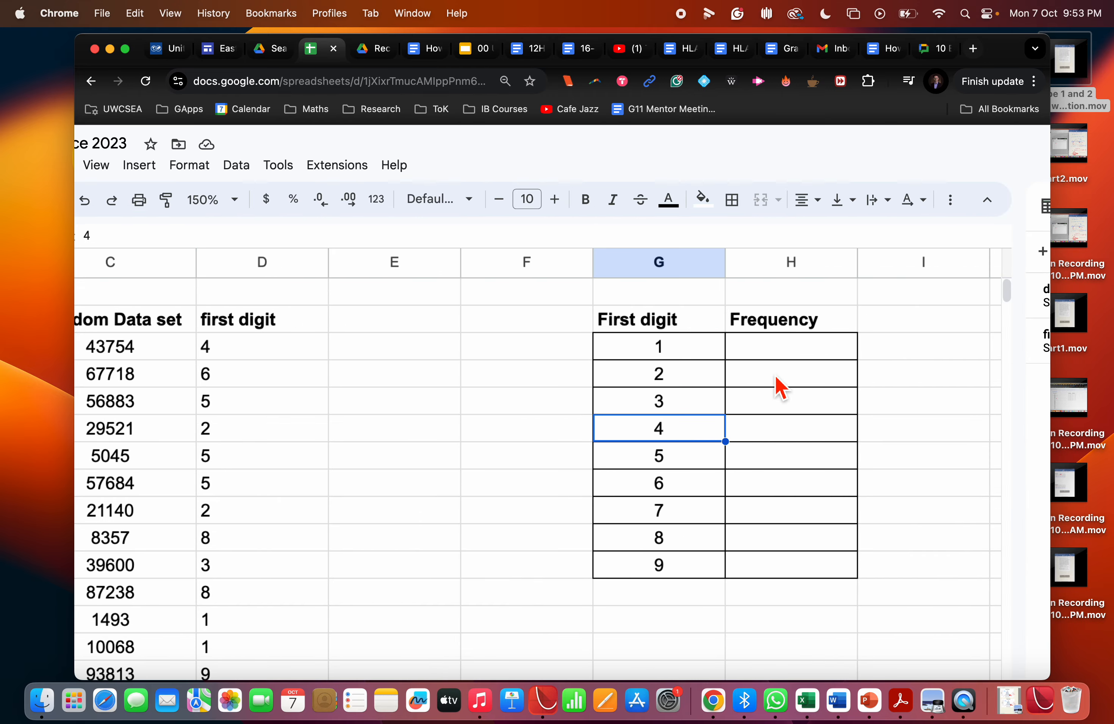
Enter the formula =COUNTIF(firstdig,G3) in cell H3 to count how often the first digit 1 occurs.
left_click(776, 353)
scroll(776, 352, "left", 2)
scroll(776, 353, "right", 3)
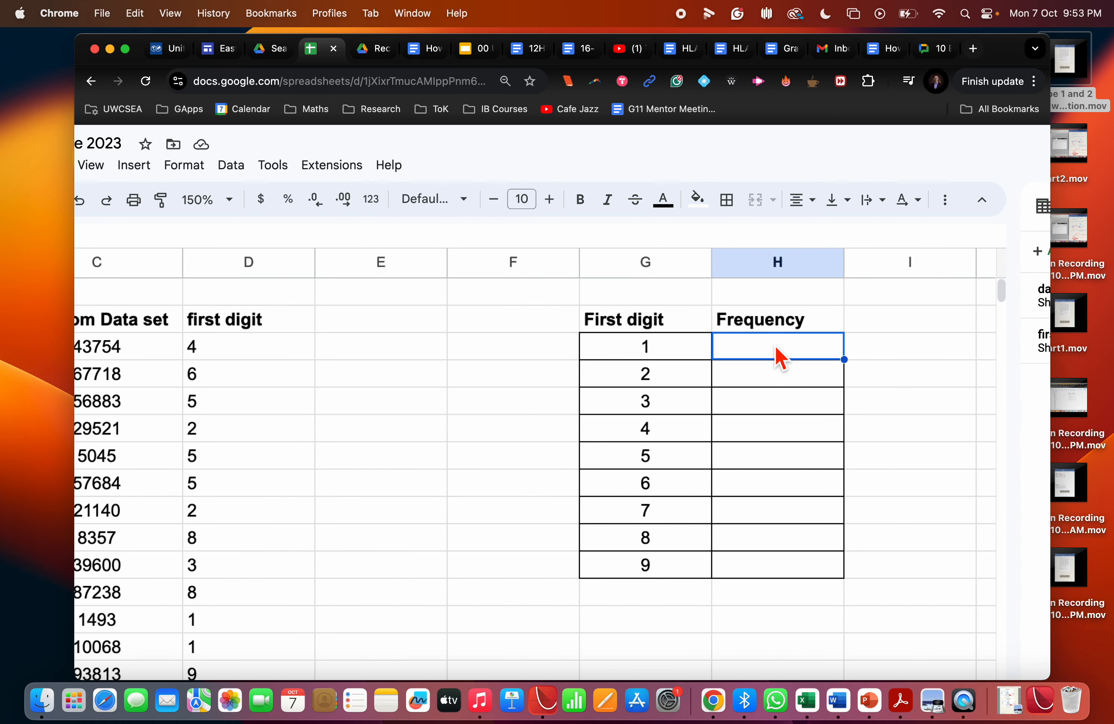
type("=")
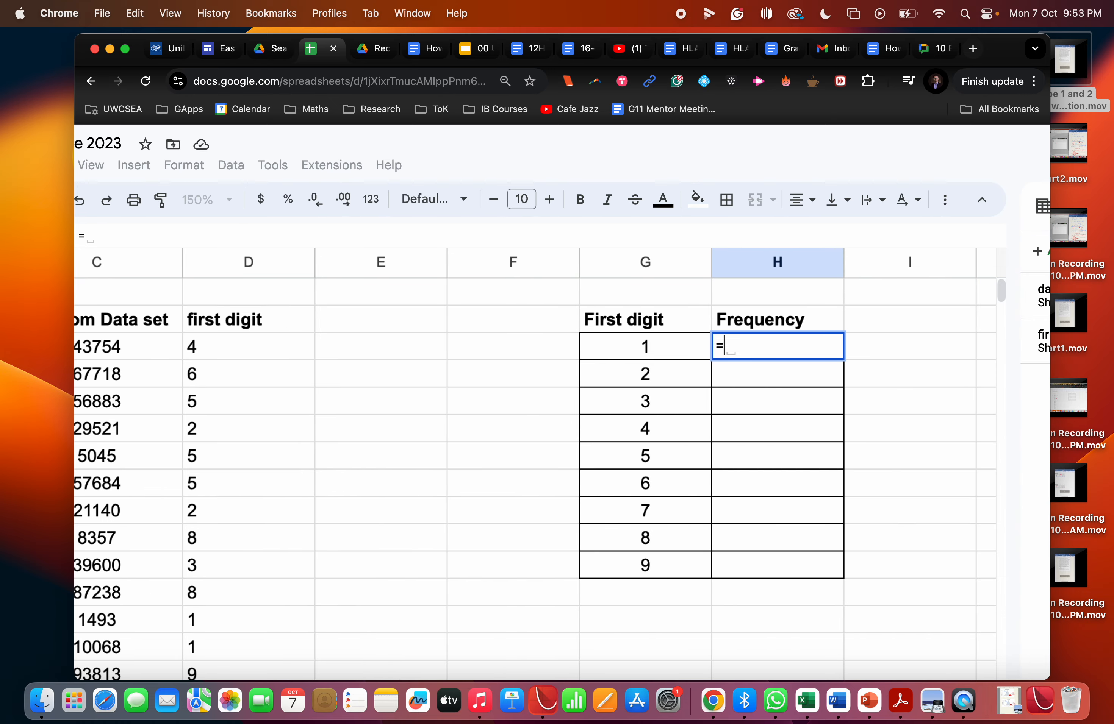
type("counti")
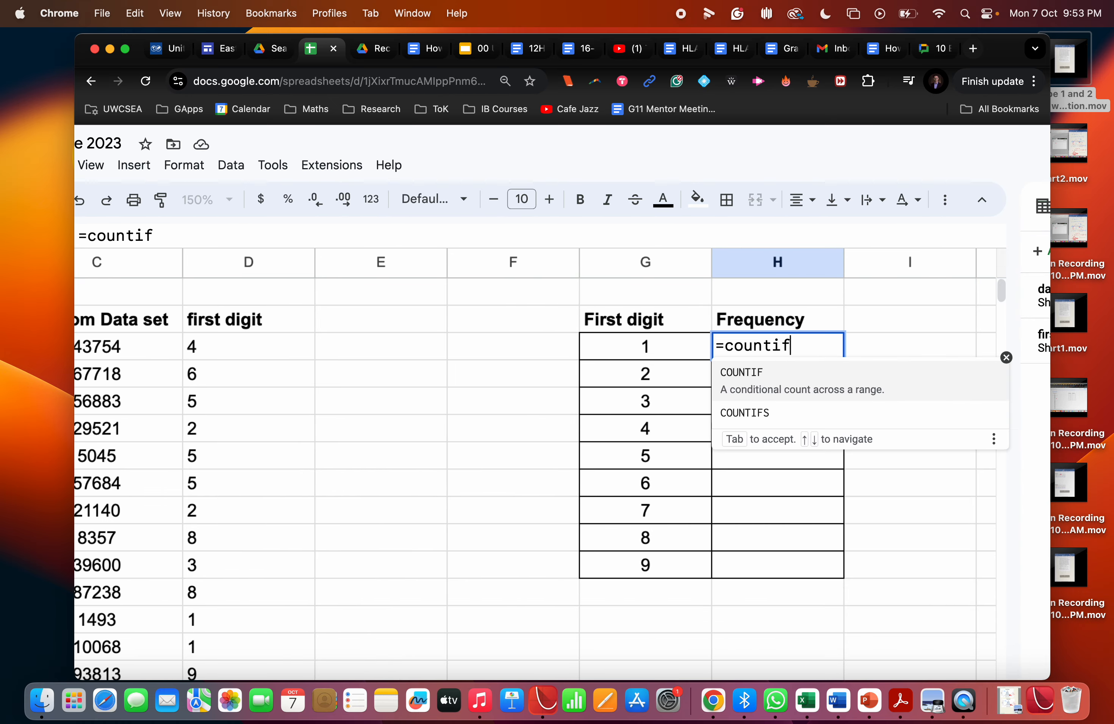
type("f")
left_click(822, 378)
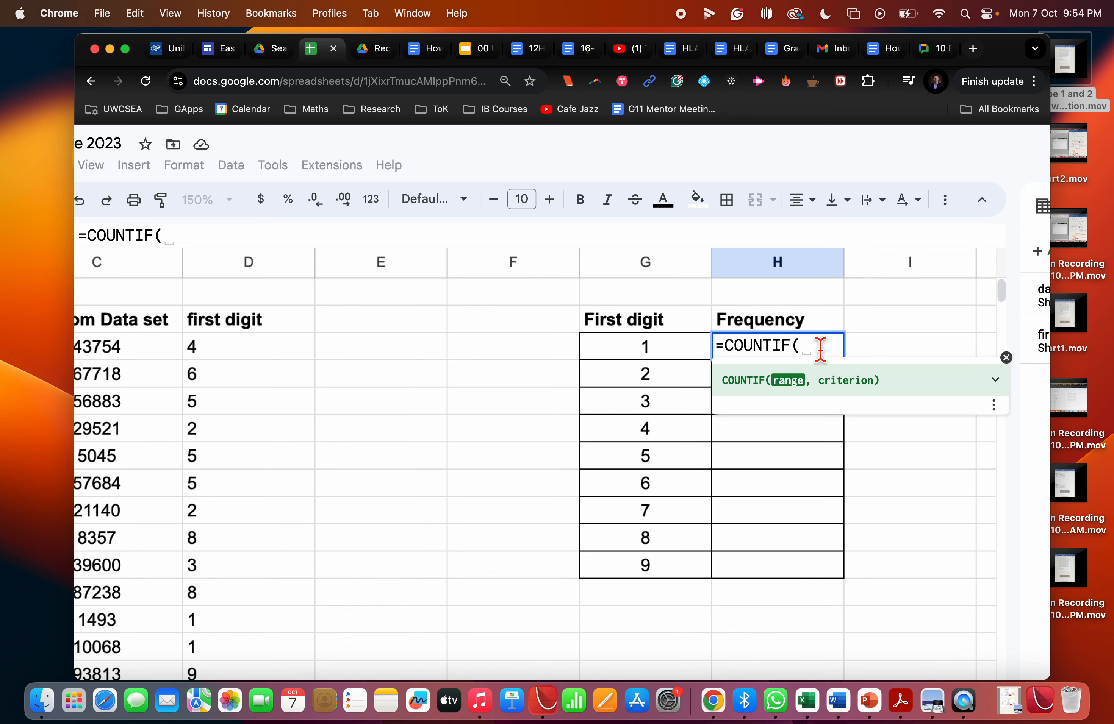
type("firs")
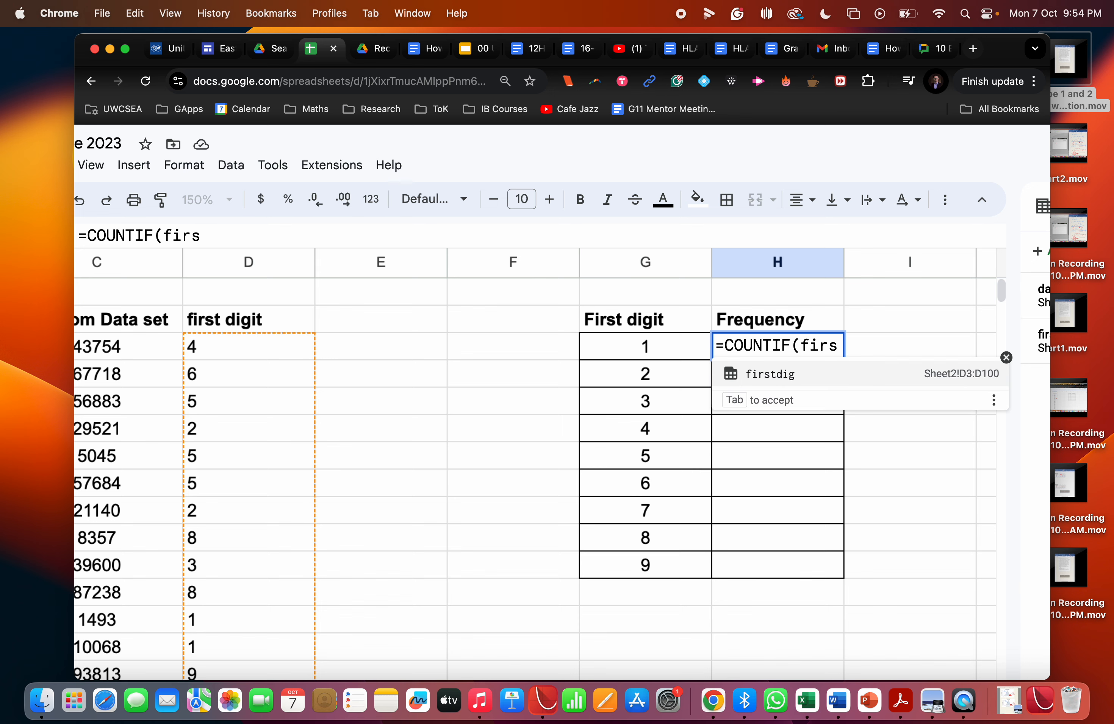
left_click(767, 381)
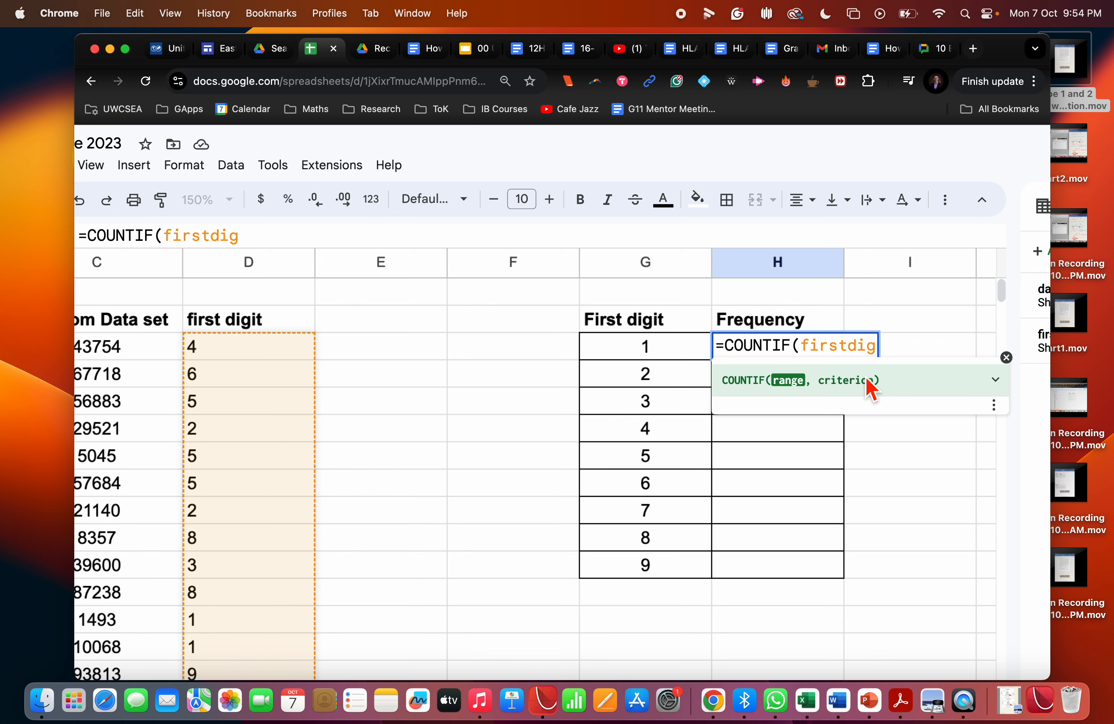
type(",")
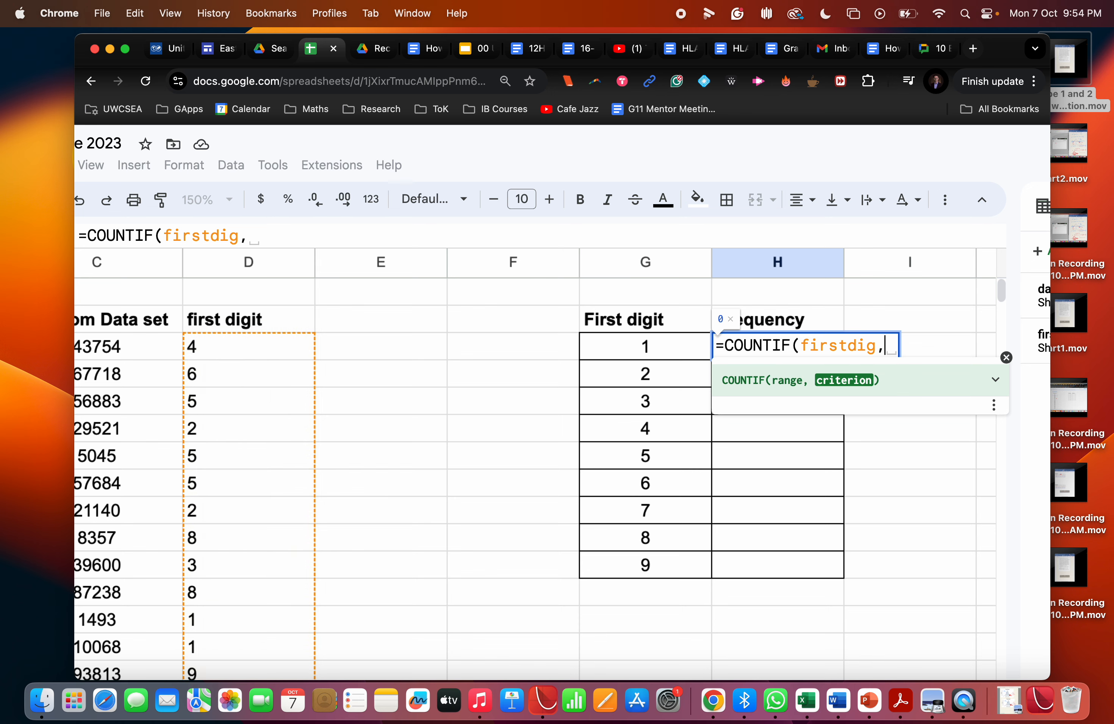
left_click(649, 354)
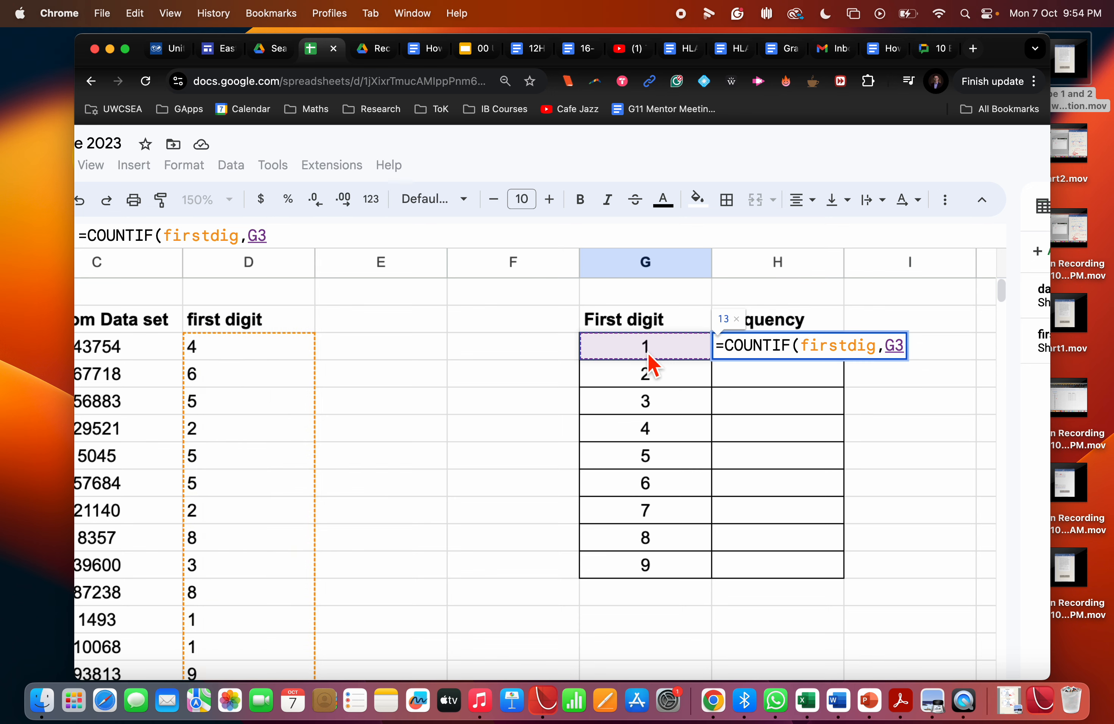
type(")")
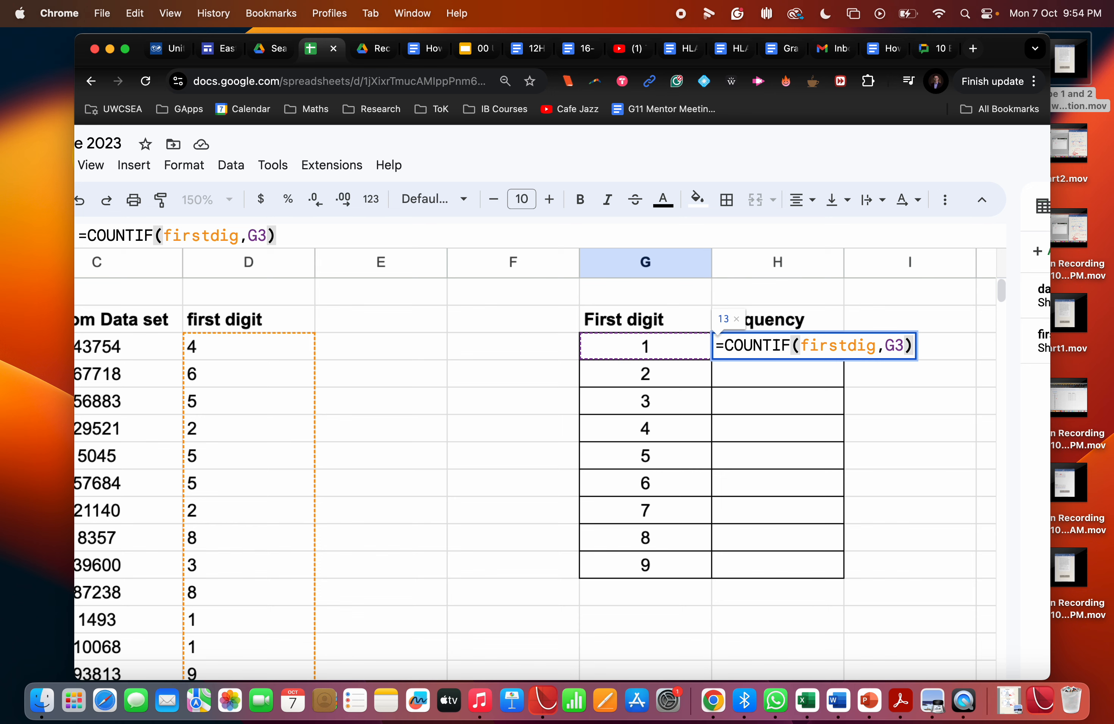
key("Return")
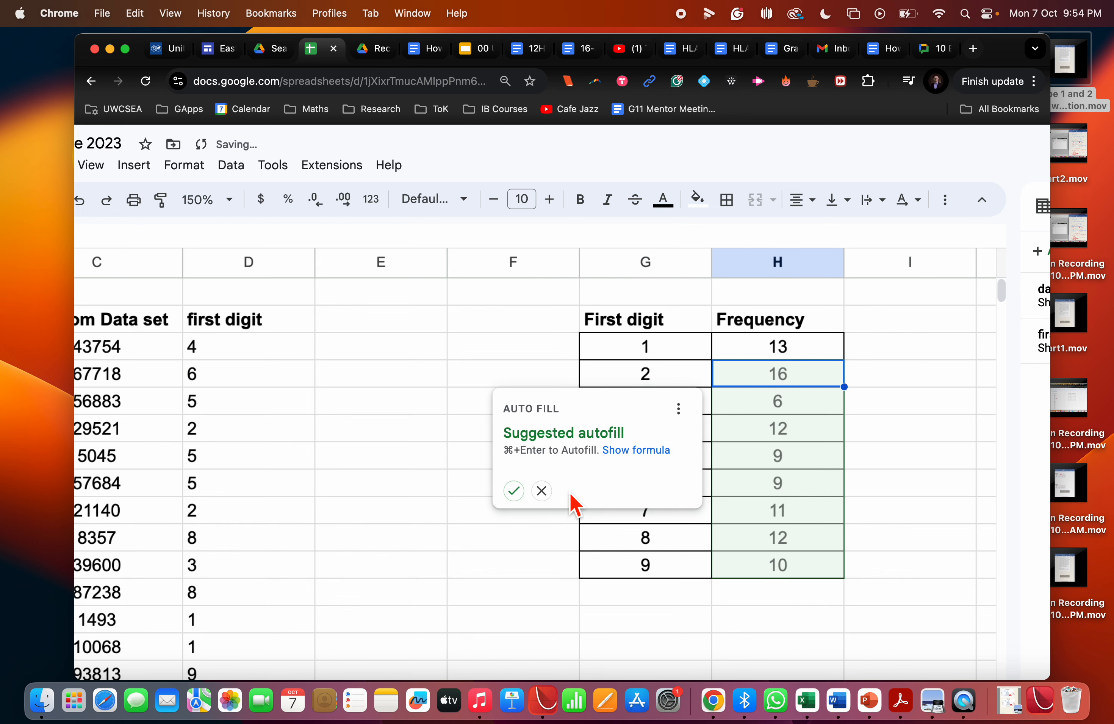
Fill the COUNTIF formula down the Frequency column with the suggested autofill and check the formula in H6 for digit 4.
left_click(514, 491)
left_click(810, 435)
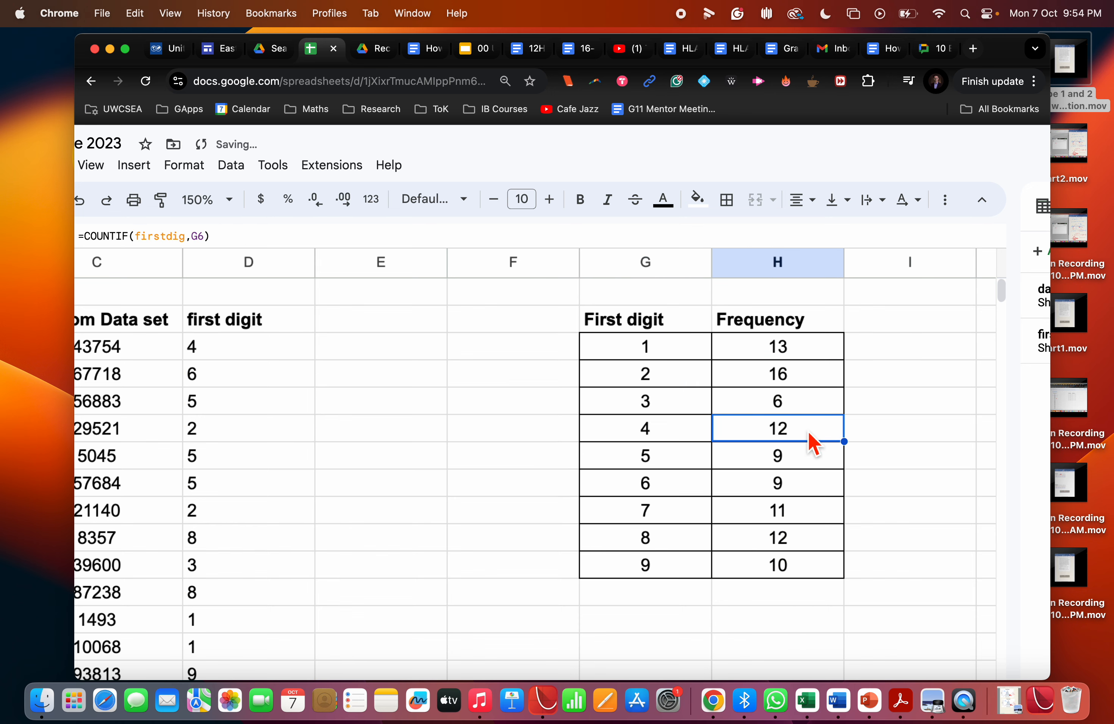
left_click(414, 240)
scroll(414, 240, "left", 3)
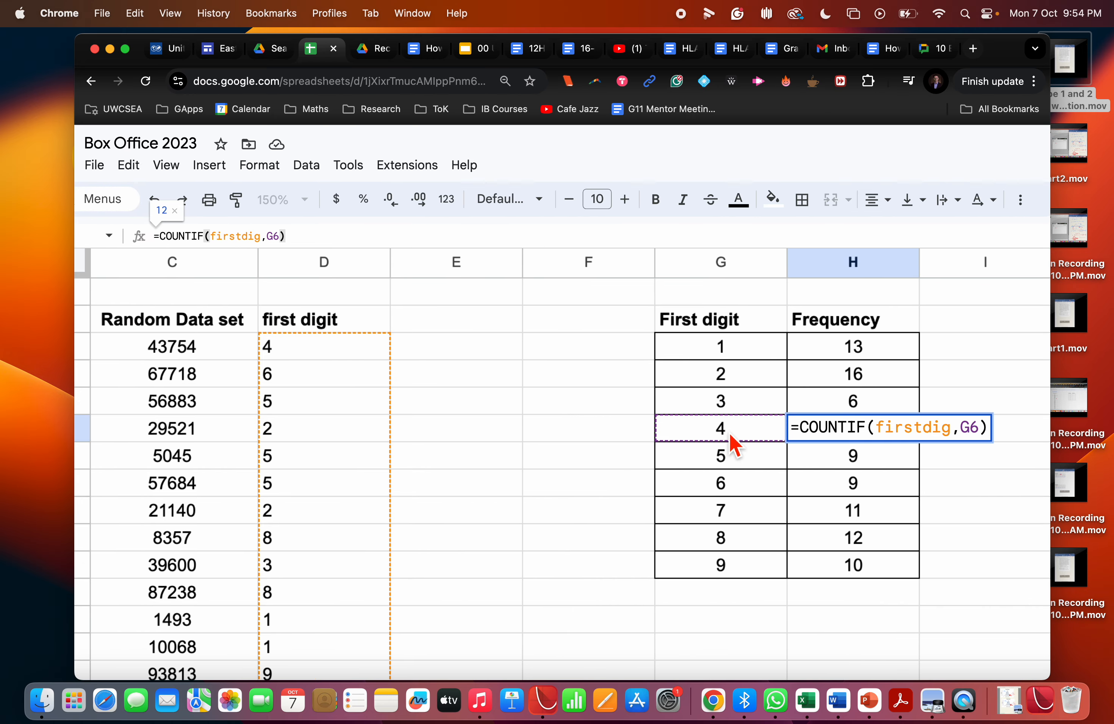
left_click(729, 432)
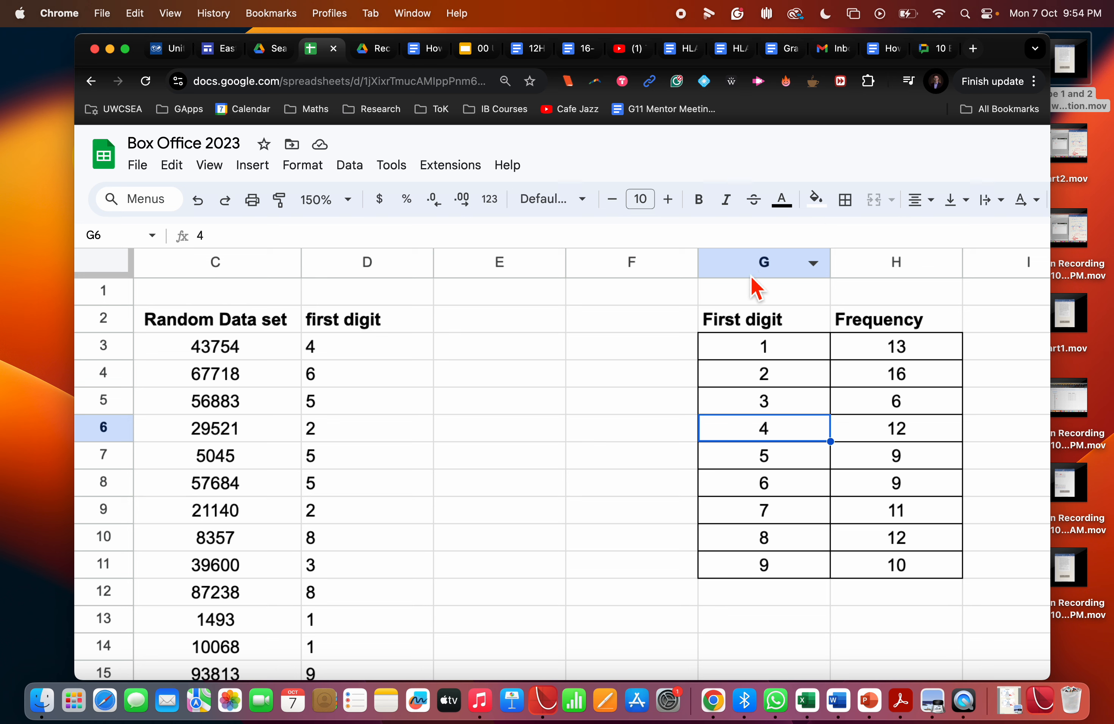
Review the COUNTIF formula in H3 and compare the random data set with the frequency table.
left_click(896, 354)
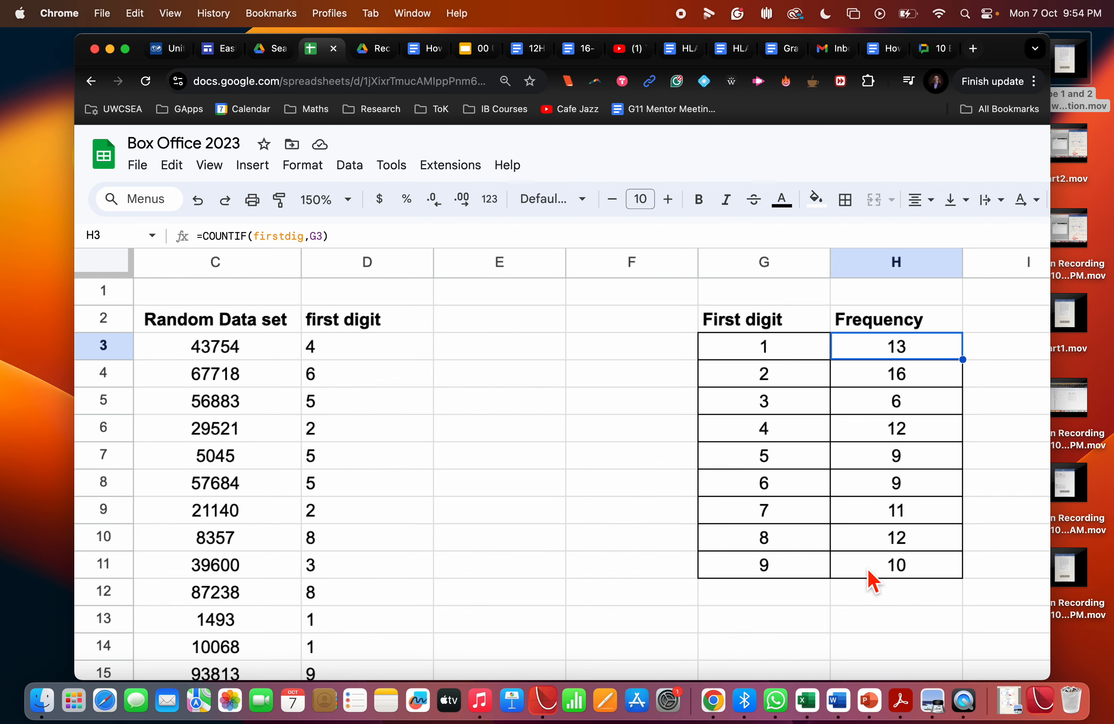
scroll(872, 584, "right", 5)
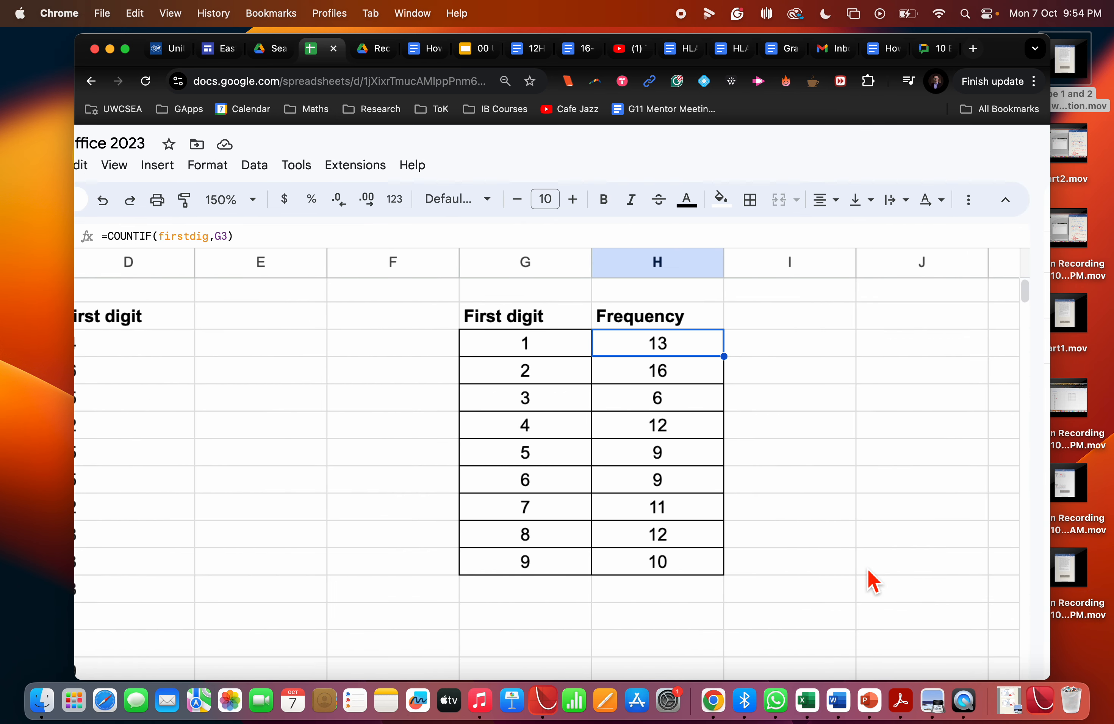
scroll(873, 584, "left", 5)
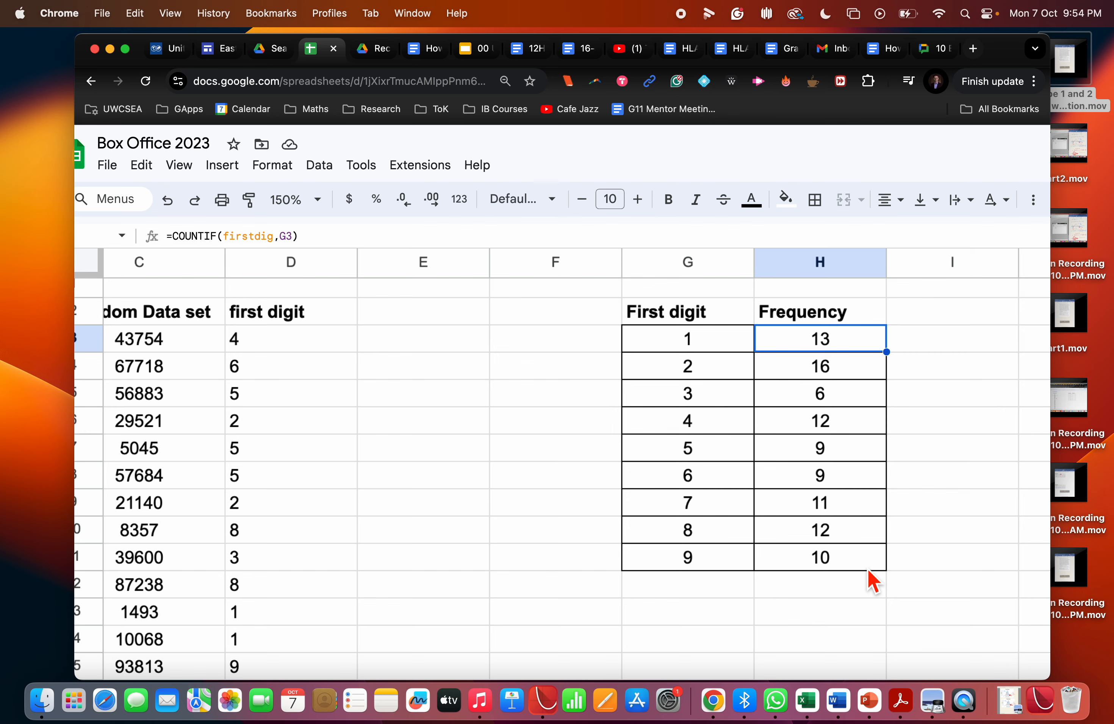
scroll(872, 584, "left", 3)
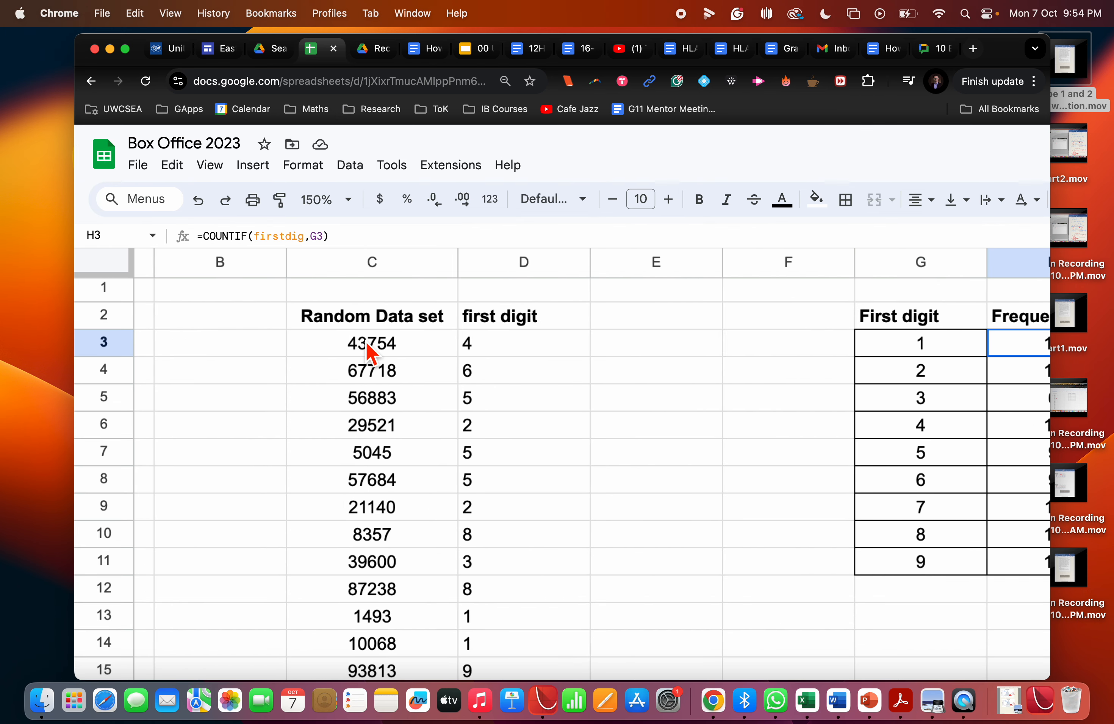
left_click(368, 353)
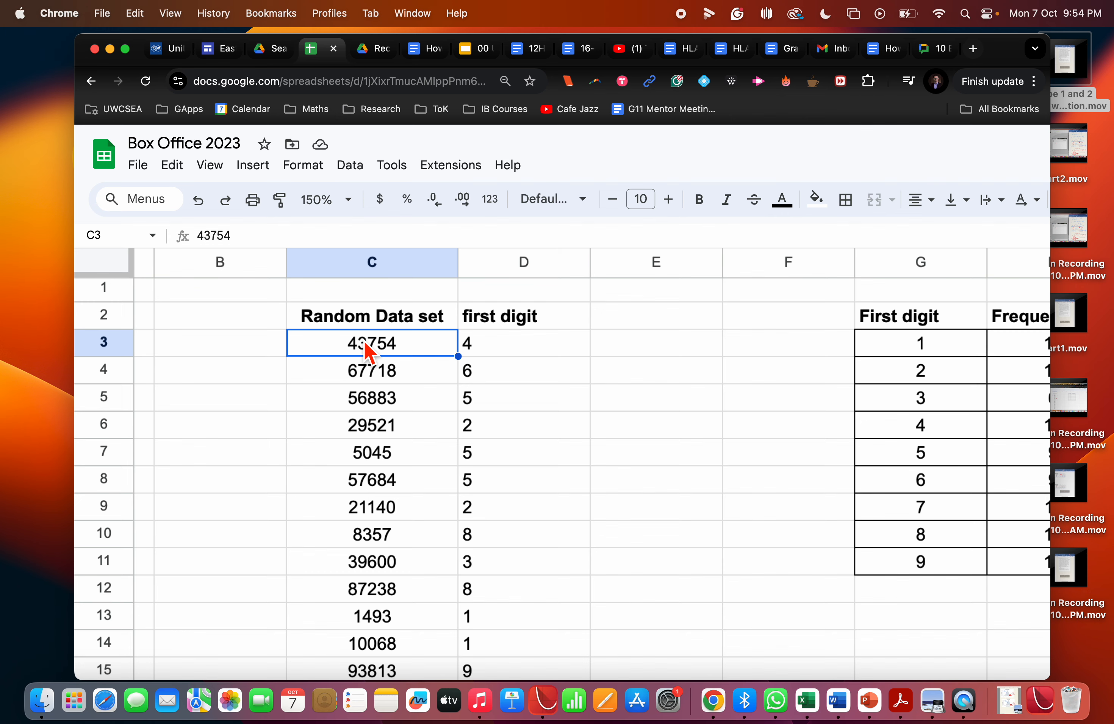
scroll(369, 350, "right", 5)
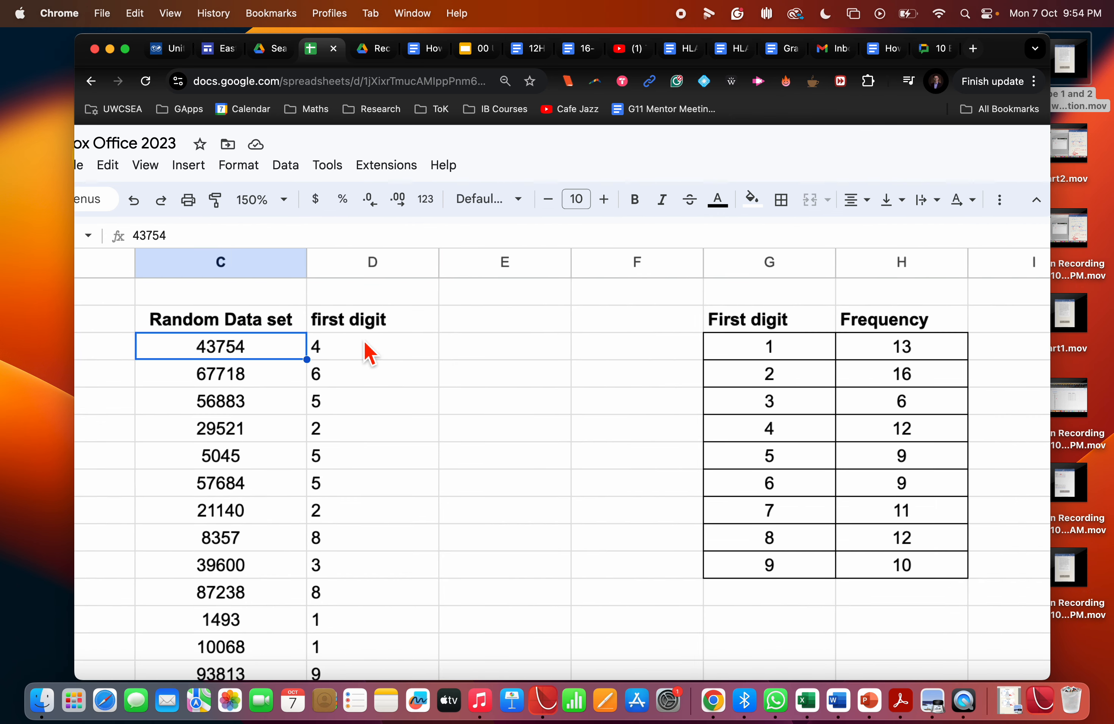
Select the frequencies in H3:H11 and check their sum.
left_click(678, 352)
left_click_drag(689, 472, 691, 578)
scroll(691, 580, "right", 3)
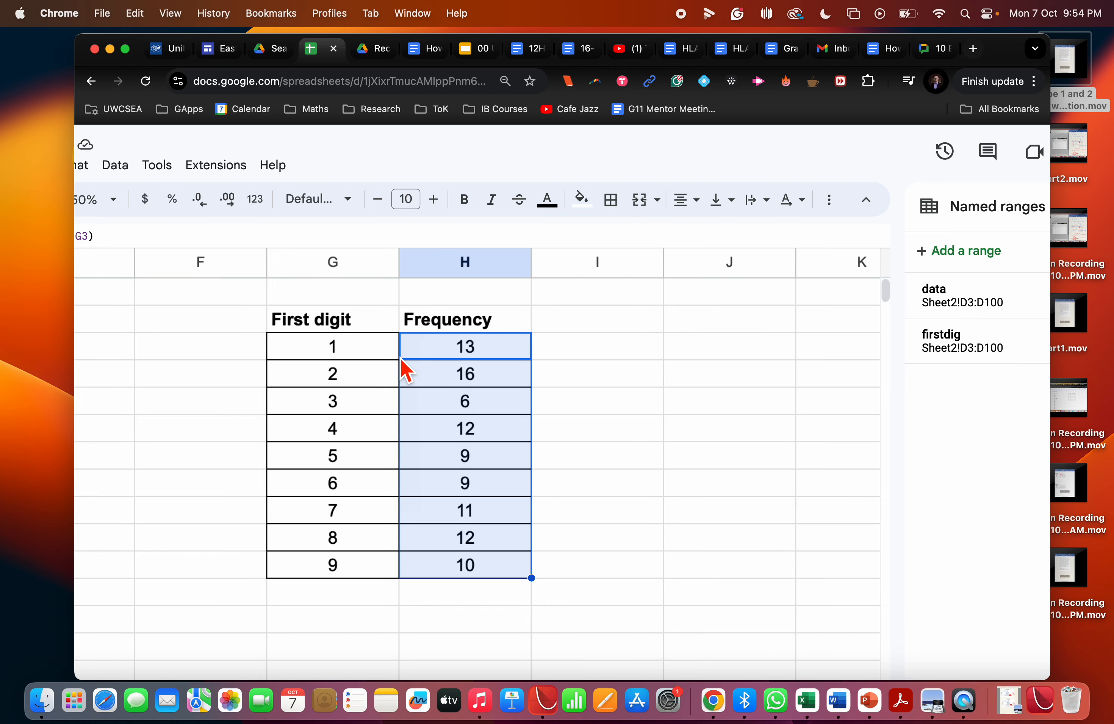
scroll(391, 350, "down", 5)
scroll(394, 362, "up", 3)
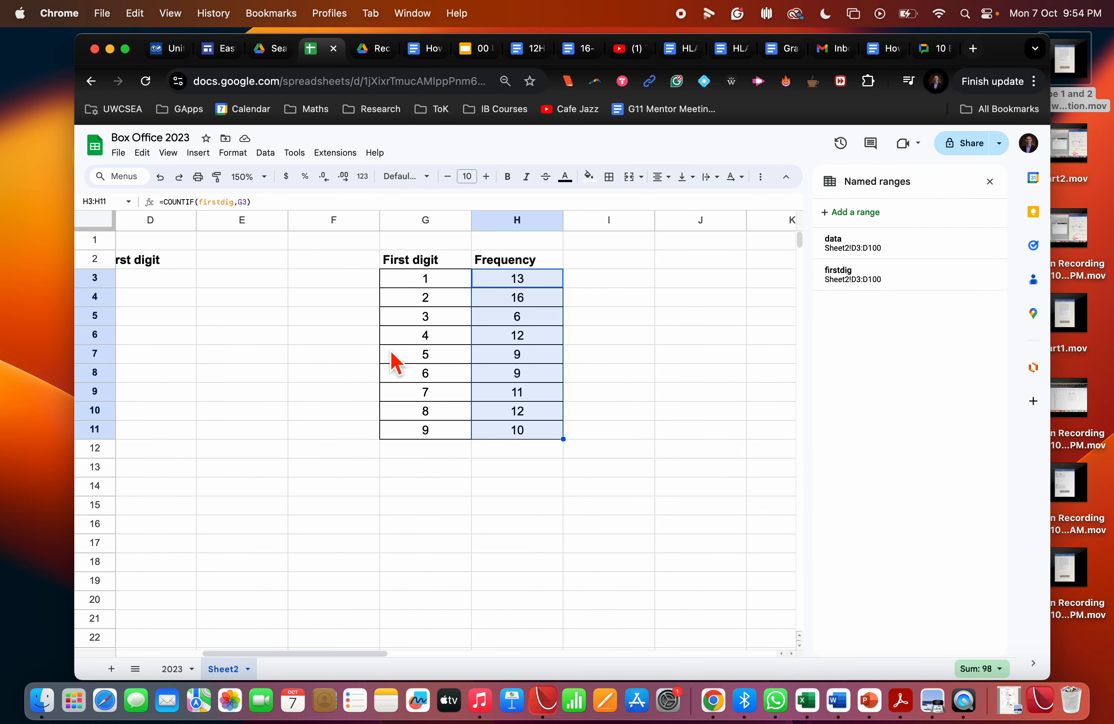
scroll(394, 363, "down", 3)
scroll(394, 363, "up", 3)
Insert a column chart of the frequency table G2:H11 and close the chart editor and named ranges sidebars.
scroll(394, 362, "left", 1)
left_click_drag(446, 266, 543, 450)
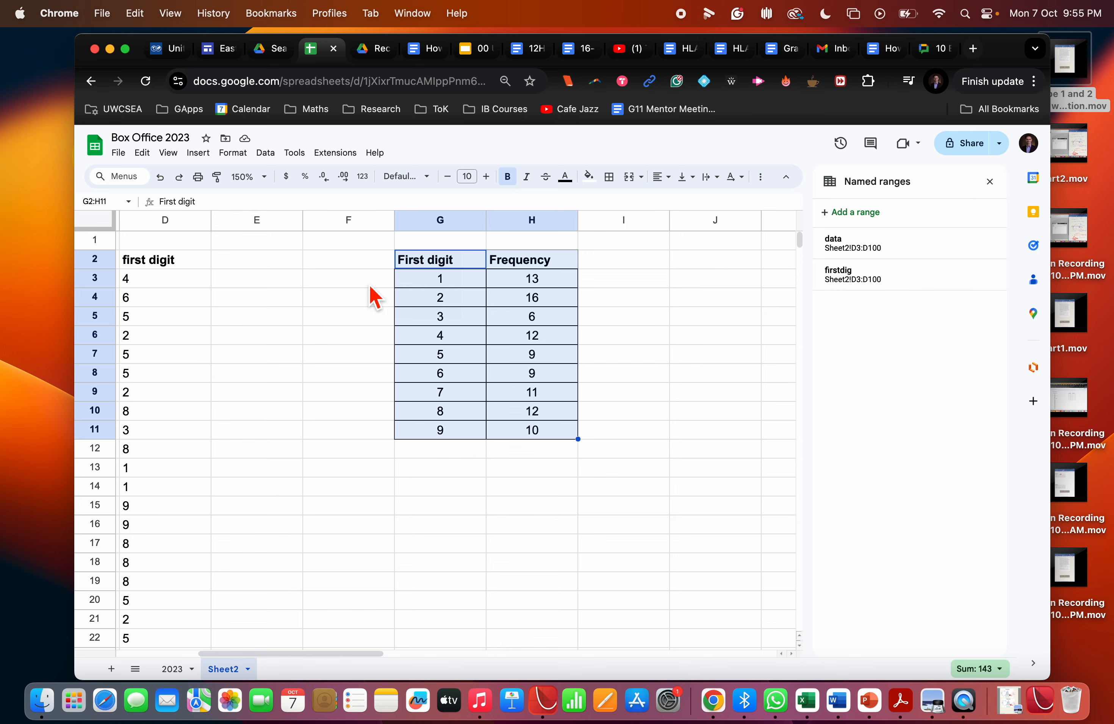
left_click(199, 154)
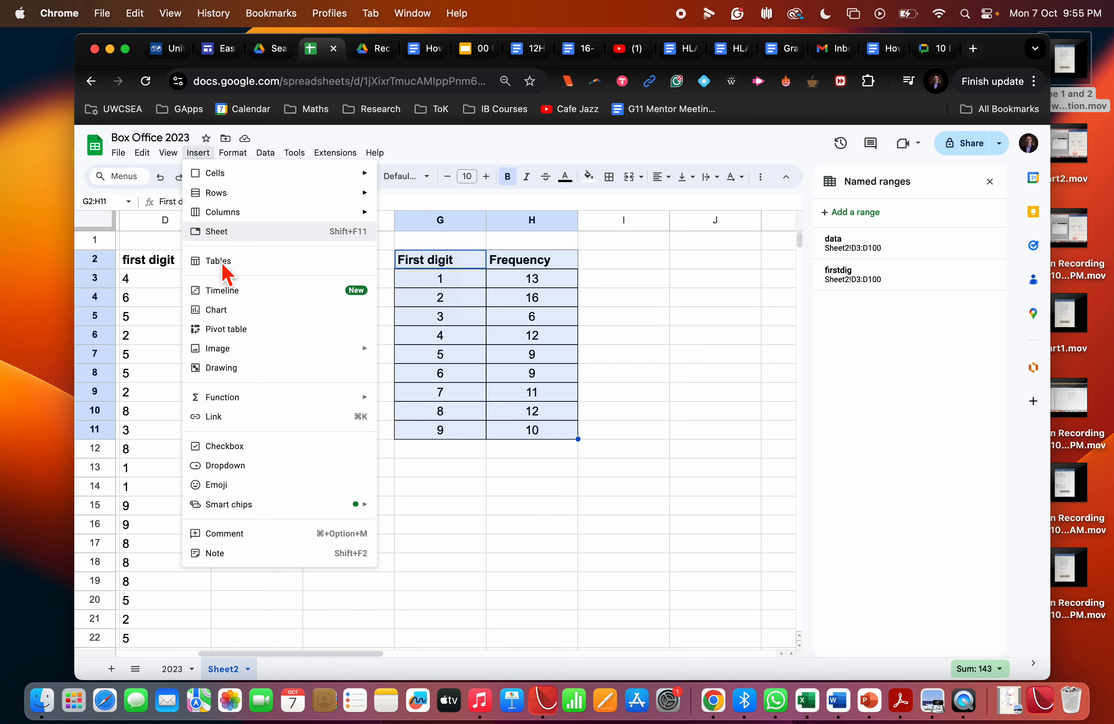
left_click(235, 313)
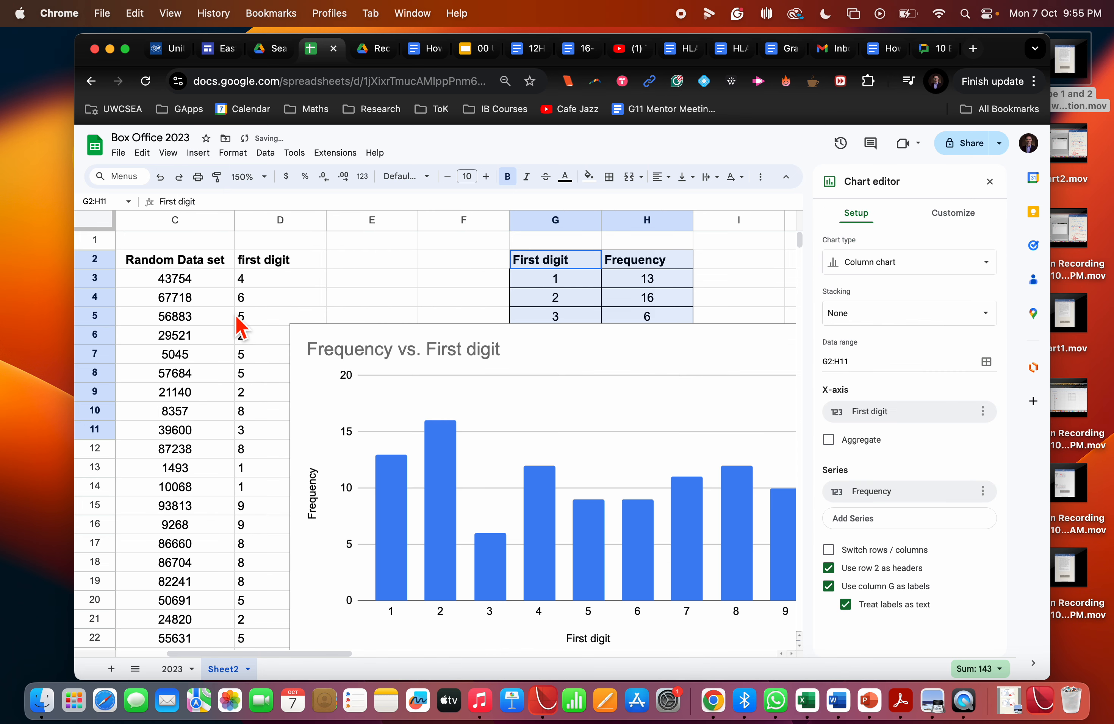
left_click(990, 181)
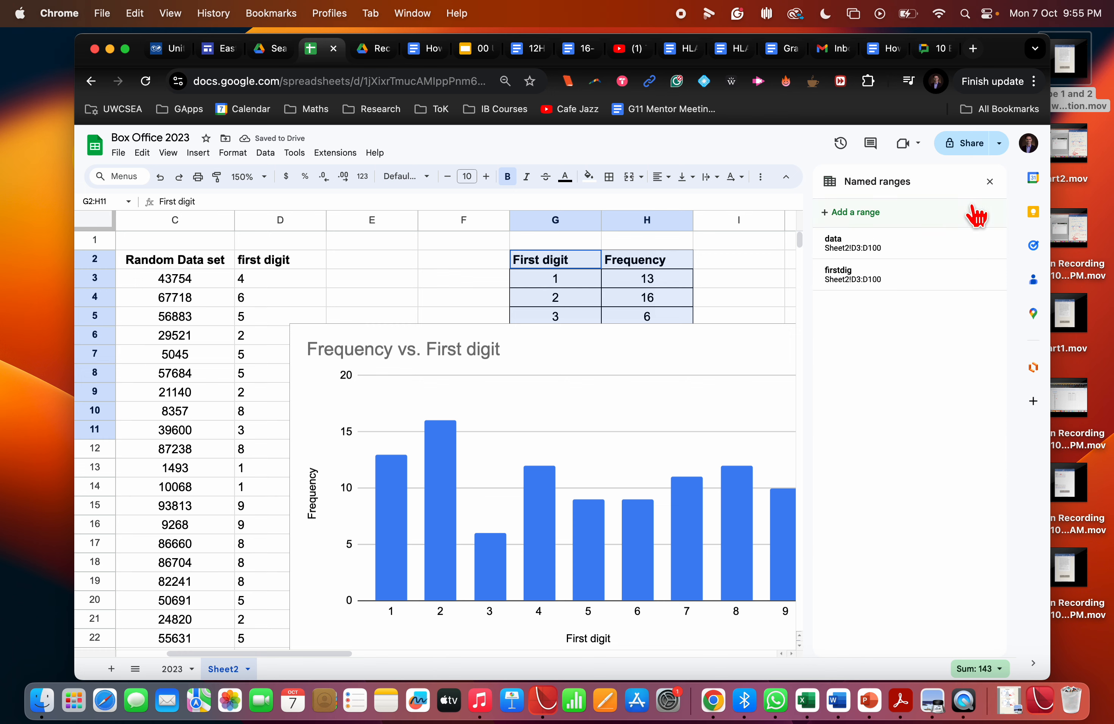
left_click(989, 182)
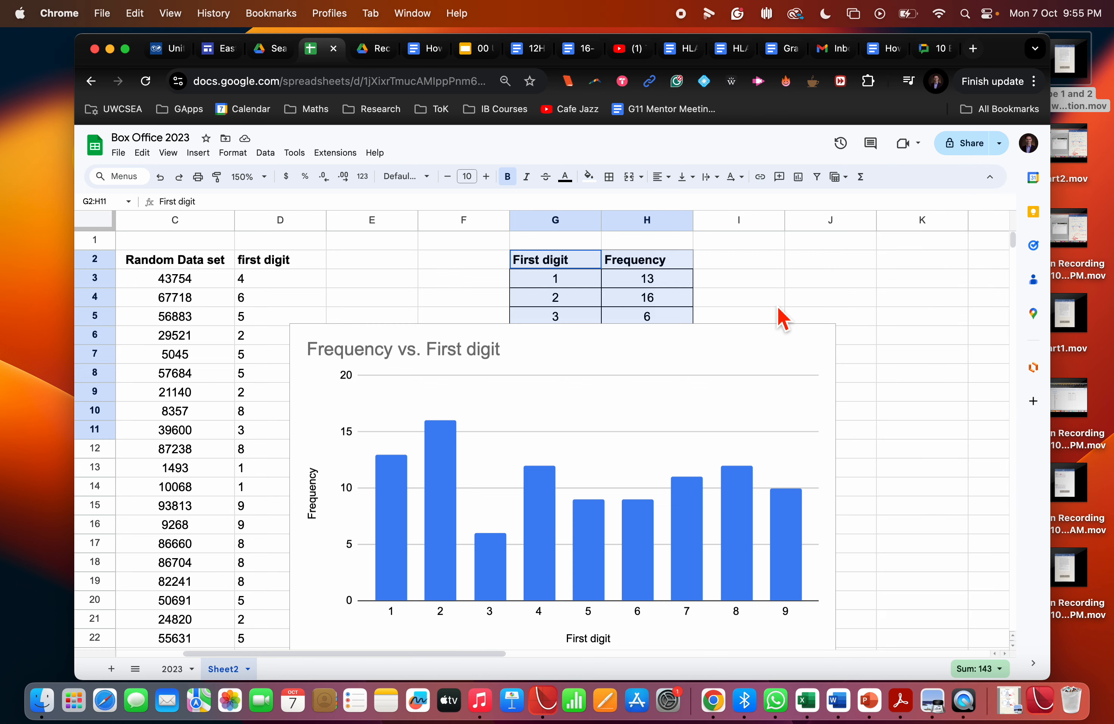
Move the chart up beside the first digit column and inspect the frequencies of individual bars.
left_click(776, 340)
left_click_drag(776, 339, 791, 243)
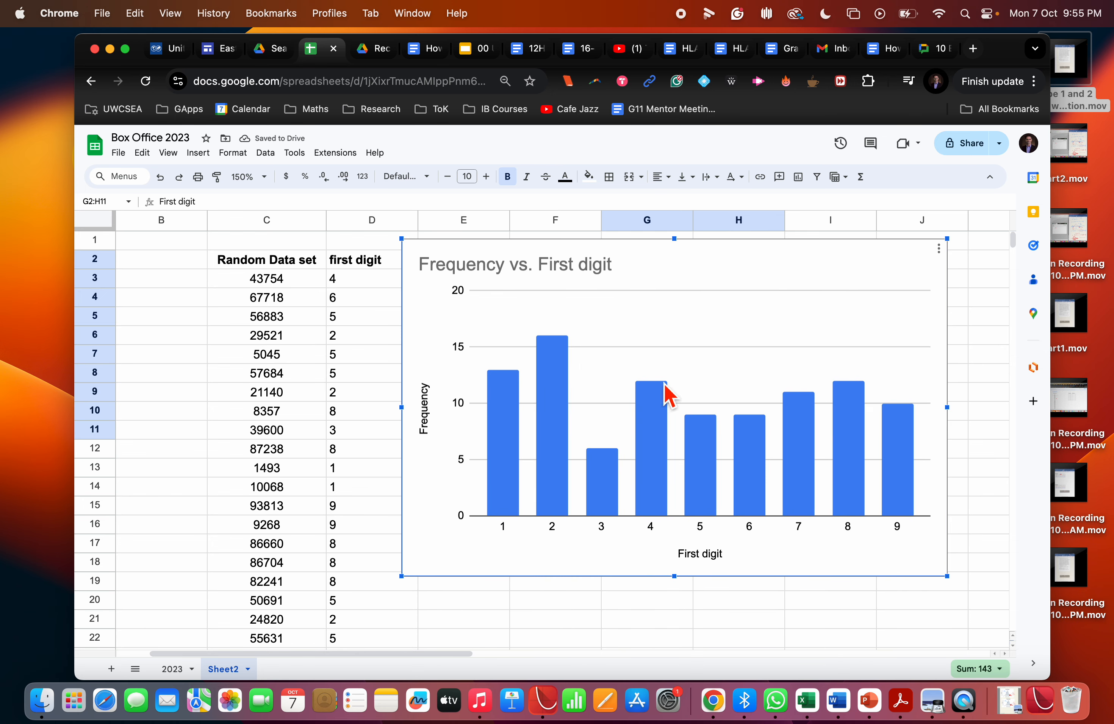
mouse_move(896, 422)
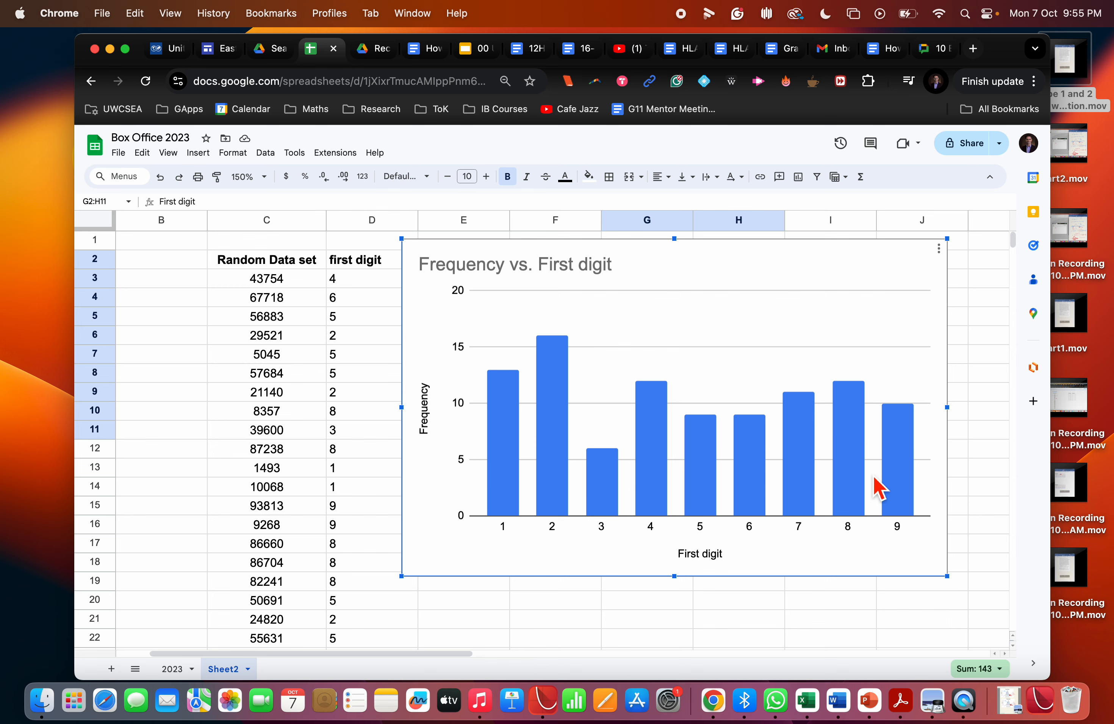
mouse_move(545, 402)
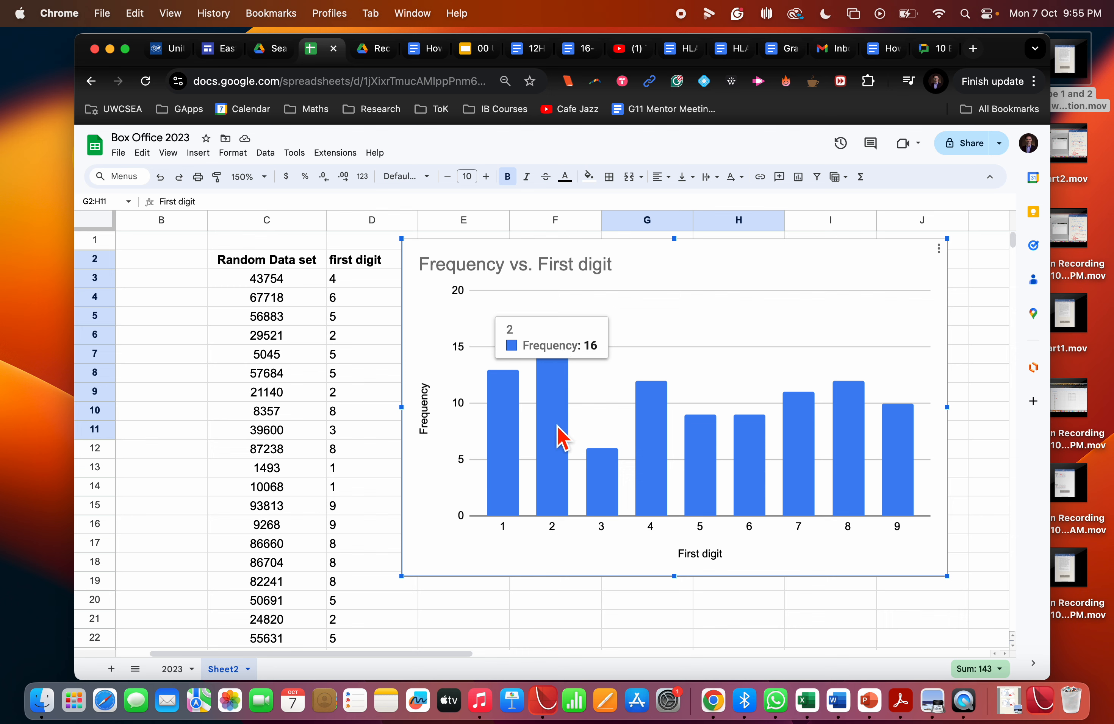
mouse_move(803, 440)
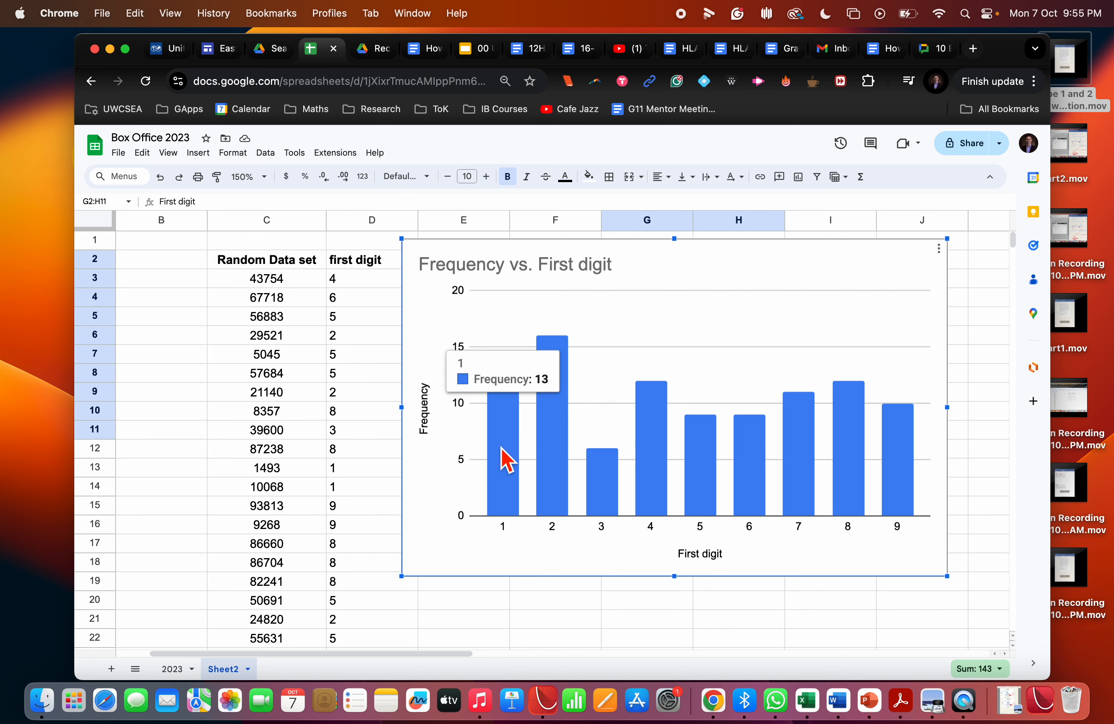
mouse_move(554, 455)
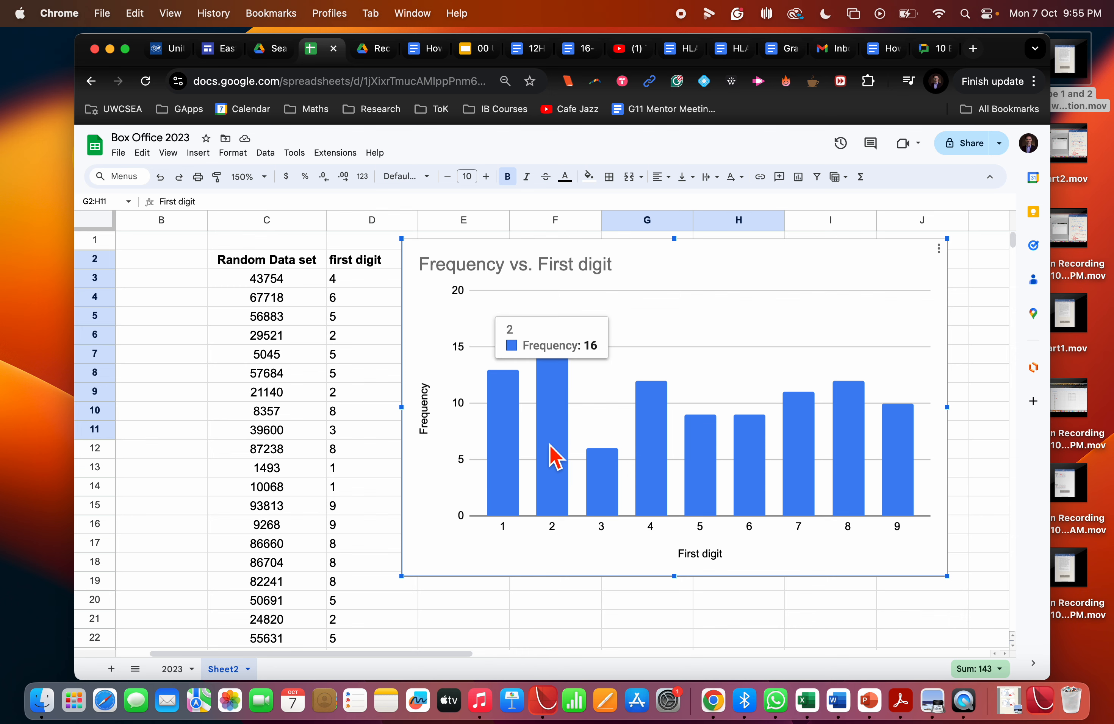